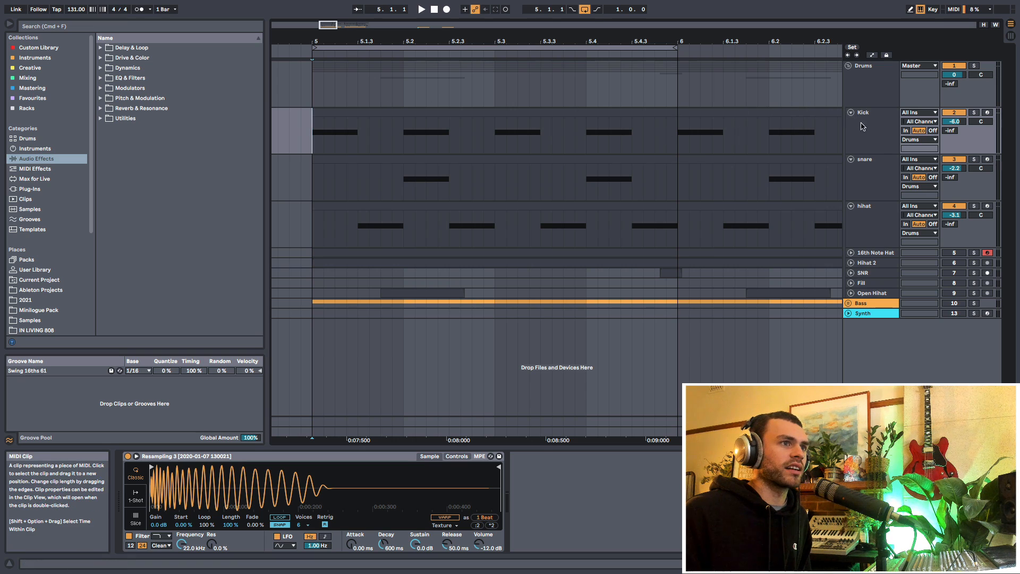
- Play the kick, snare and hihat pattern from bar 5
{"action": "left_click", "coordinate": [871, 222]}
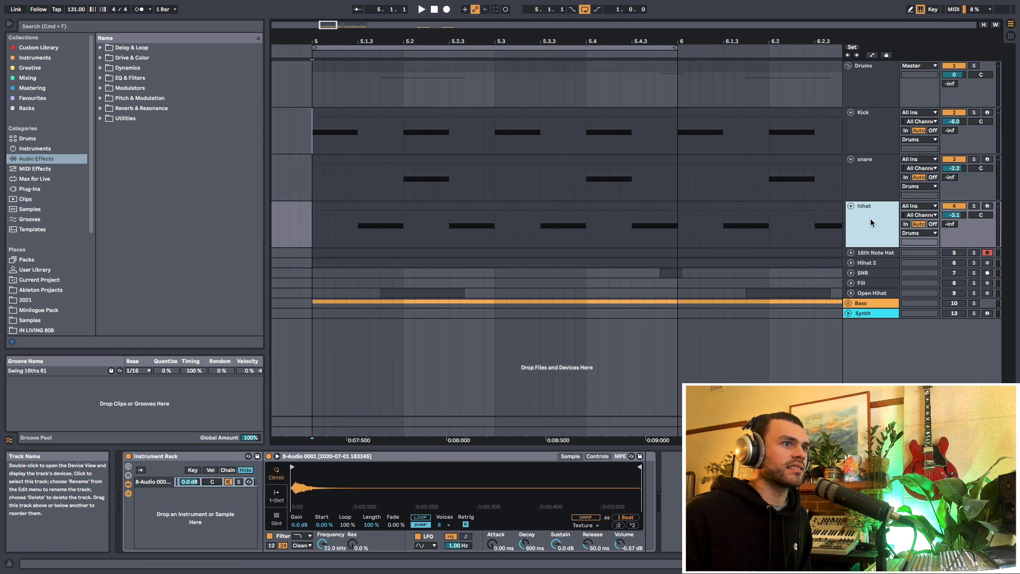
{"action": "left_click", "coordinate": [312, 141]}
{"action": "key", "text": "space"}
{"action": "mouse_move", "coordinate": [372, 41]}
{"action": "left_mouse_down"}
{"action": "mouse_move", "coordinate": [363, 24]}
{"action": "mouse_move", "coordinate": [362, 35]}
{"action": "left_mouse_up"}
{"action": "key", "text": "space"}
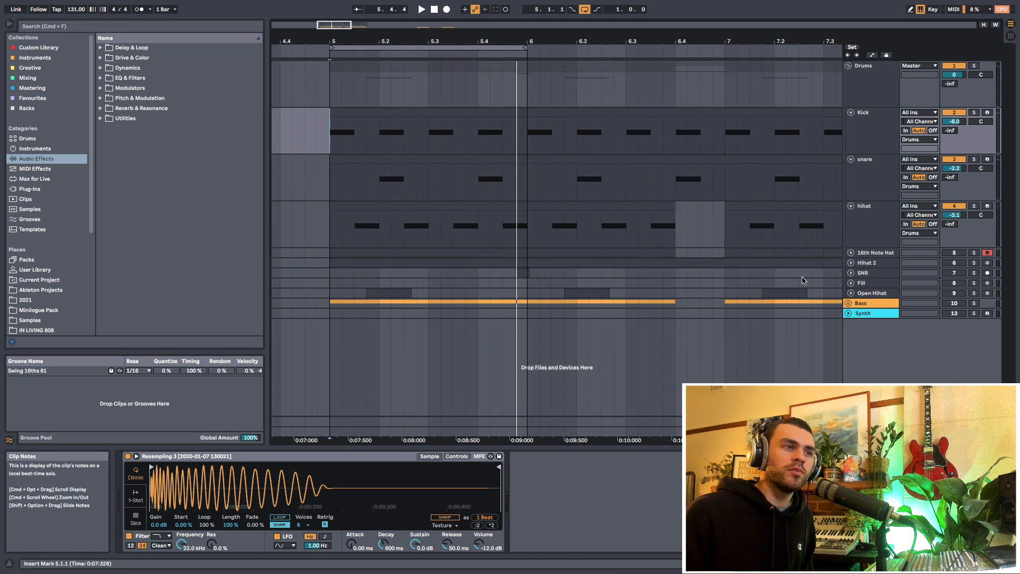
- Unfold the Bass group and activate it so the bass plays with the drums
{"action": "left_click", "coordinate": [855, 304]}
{"action": "left_click", "coordinate": [849, 304]}
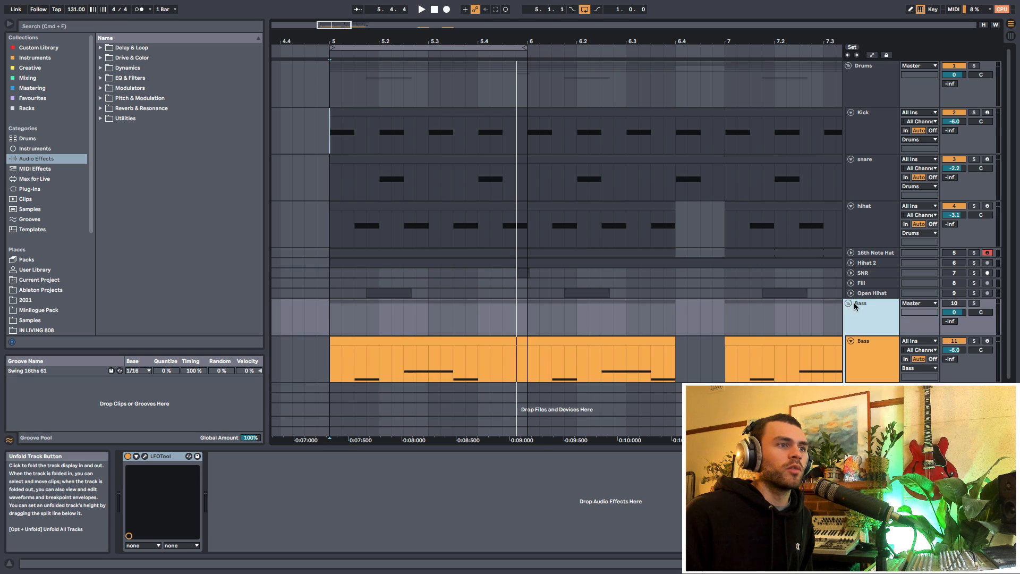
{"action": "left_click", "coordinate": [953, 304]}
{"action": "scroll", "coordinate": [733, 317], "scroll_direction": "down", "scroll_amount": 1}
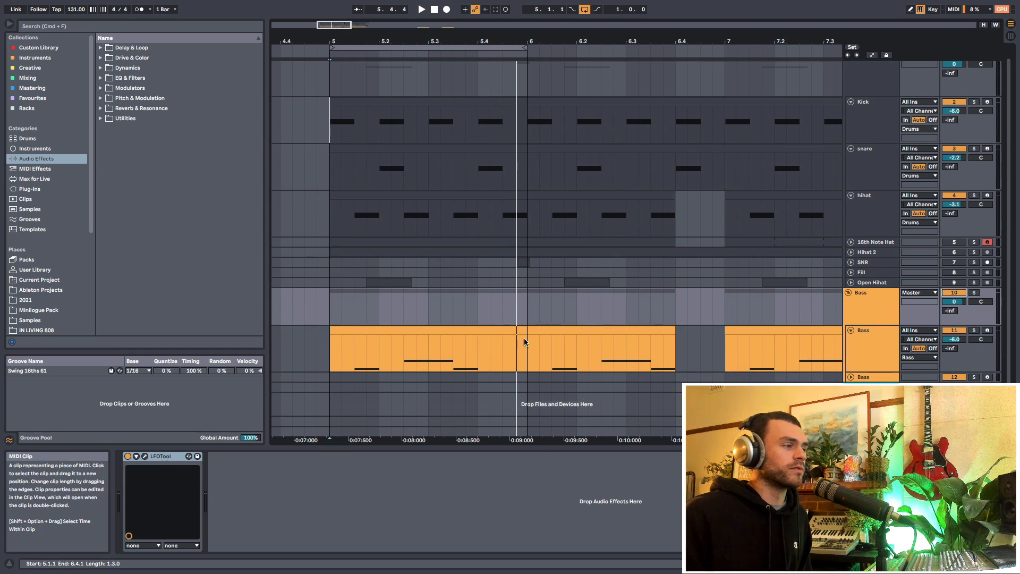
- Select bar 5 of the bass clip, then play the bass together with the drums from bar 5
{"action": "left_click", "coordinate": [337, 363]}
{"action": "left_click_drag", "start_coordinate": [332, 358], "coordinate": [526, 356]}
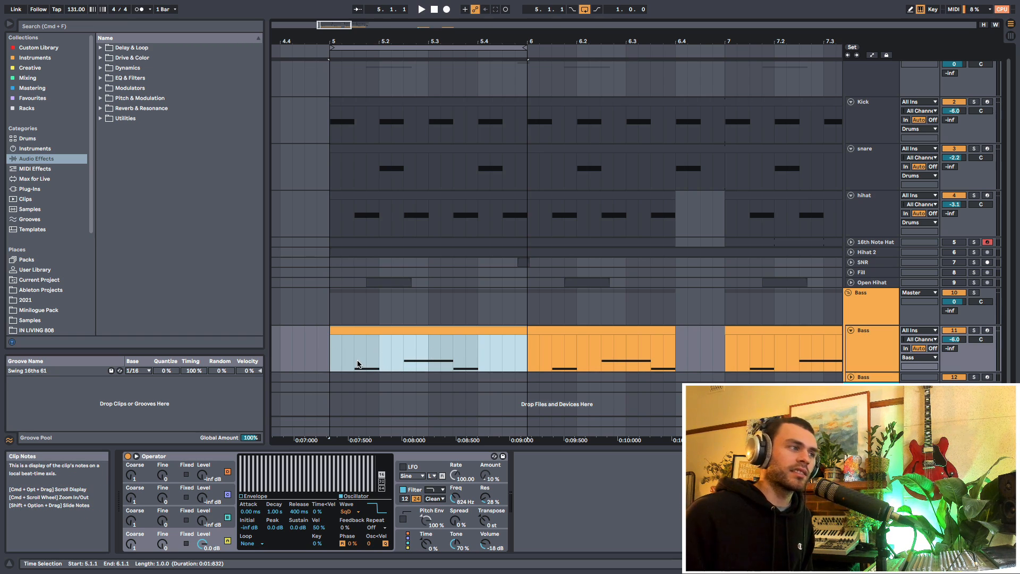
{"action": "left_click", "coordinate": [331, 358]}
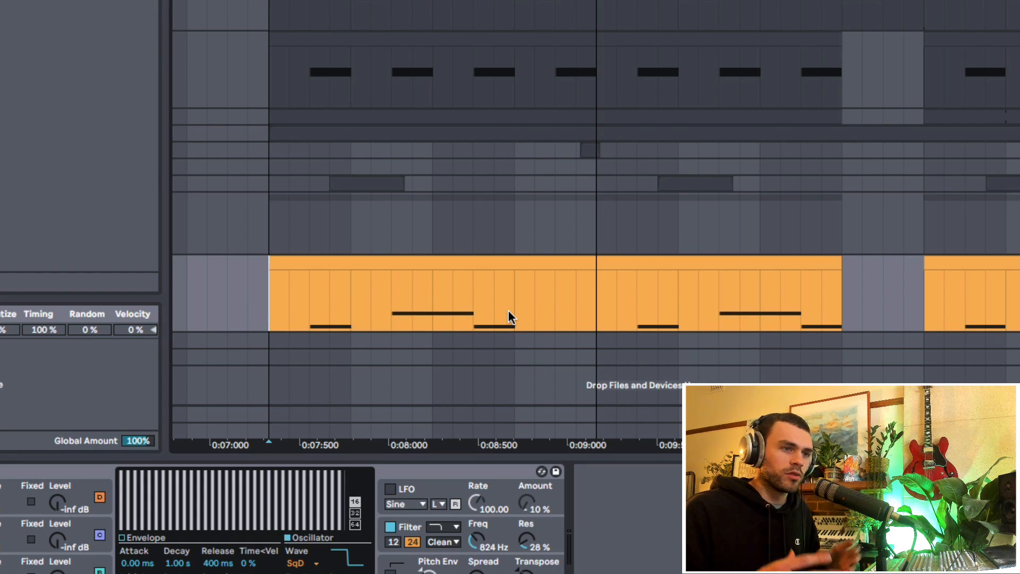
{"action": "key", "text": "space"}
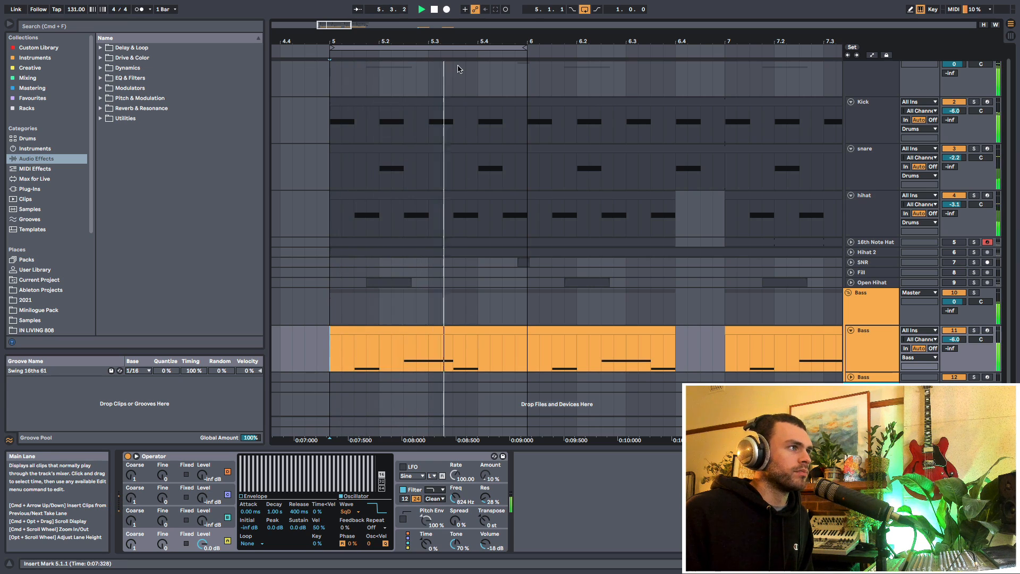
{"action": "left_click_drag", "start_coordinate": [460, 38], "coordinate": [438, 38]}
{"action": "key", "text": "space"}
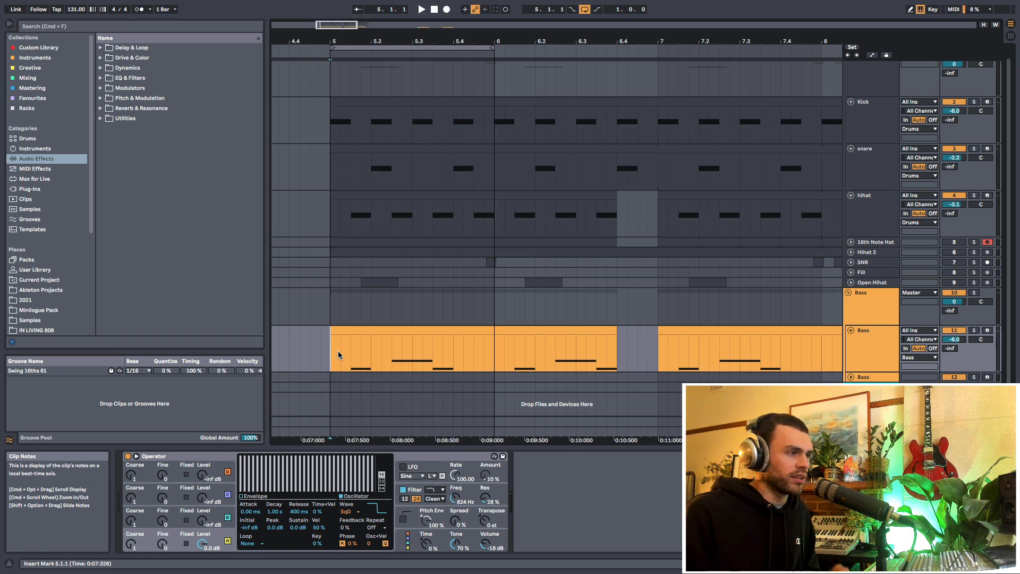
- Unfold the SNR track to show its clip lane
{"action": "left_click", "coordinate": [850, 262]}
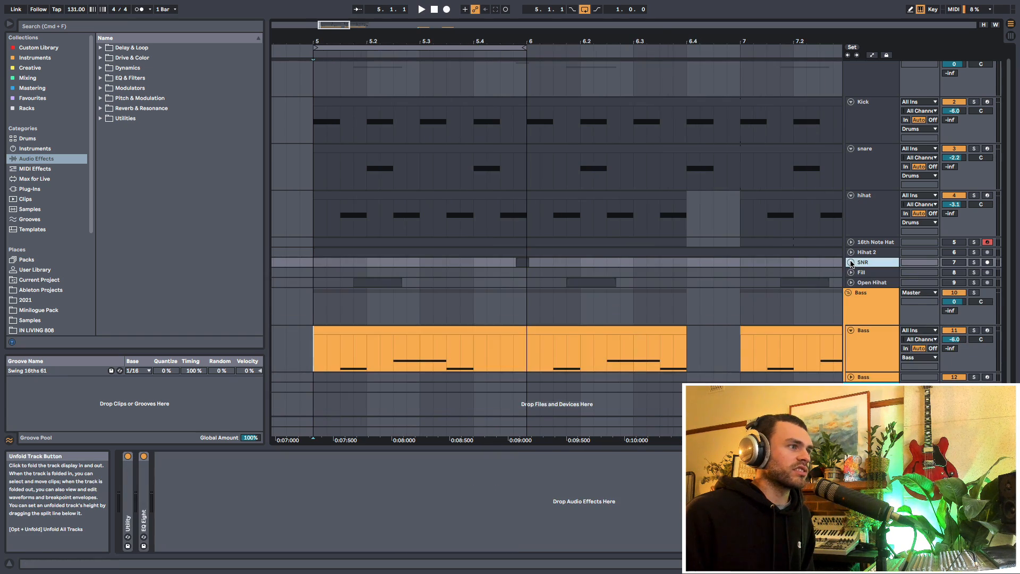
{"action": "left_click", "coordinate": [851, 262]}
{"action": "left_click_drag", "start_coordinate": [384, 42], "coordinate": [429, 61]}
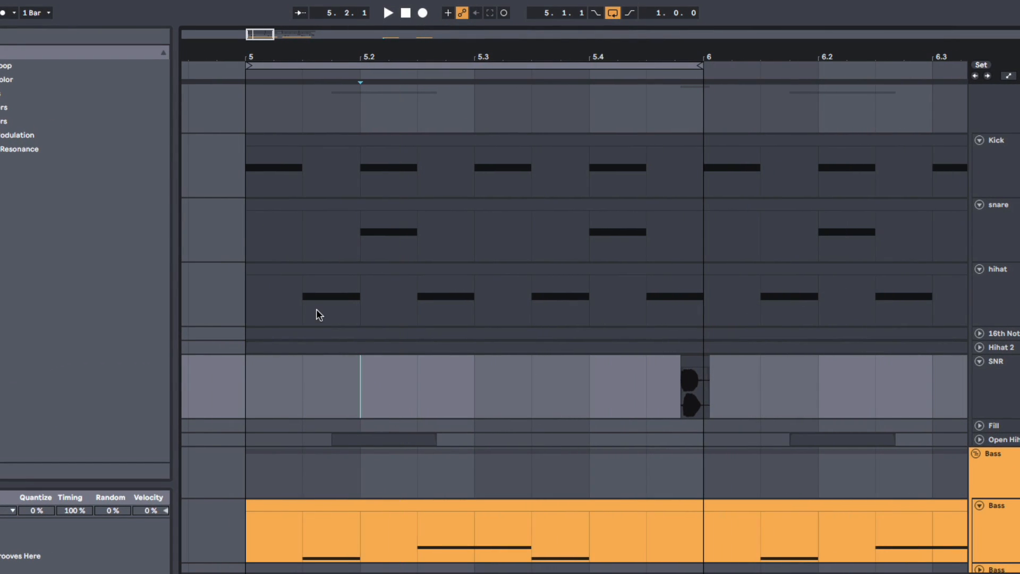
- Examine the eighth-note positions around beat 5.2 across the SNR, hihat, snare and kick tracks
{"action": "left_click_drag", "start_coordinate": [261, 377], "coordinate": [310, 378]}
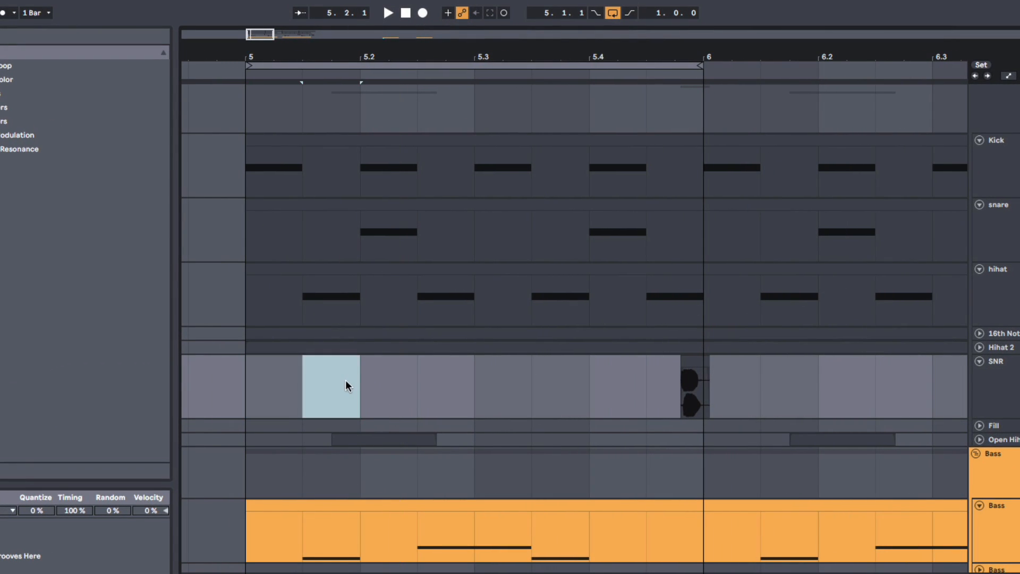
{"action": "left_click_drag", "start_coordinate": [364, 273], "coordinate": [419, 167]}
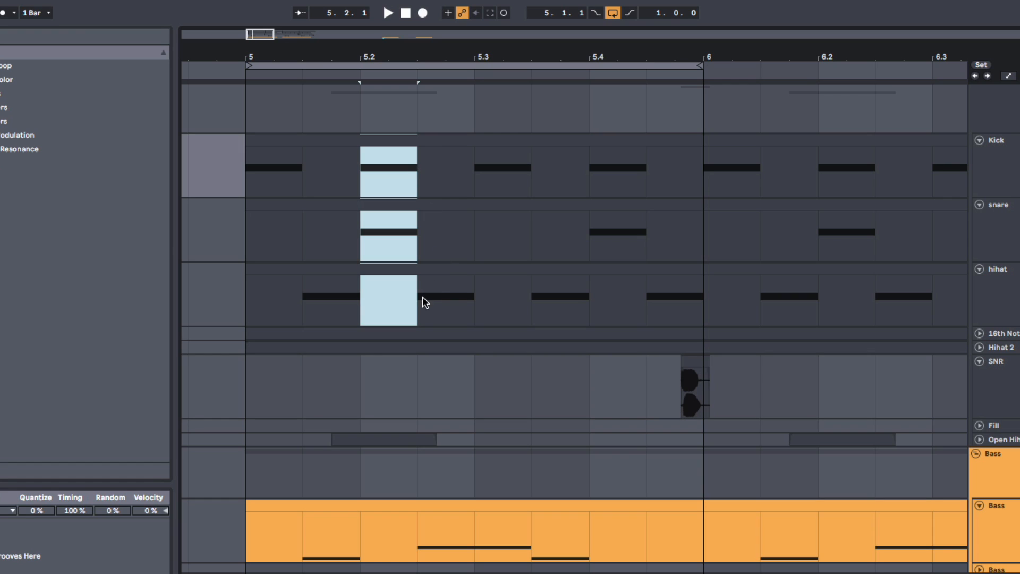
{"action": "left_click_drag", "start_coordinate": [422, 299], "coordinate": [457, 182]}
- Set the arrangement's fixed grid to 1/16 and delete the SNR clip at the end of bar 5
{"action": "right_click", "coordinate": [341, 398]}
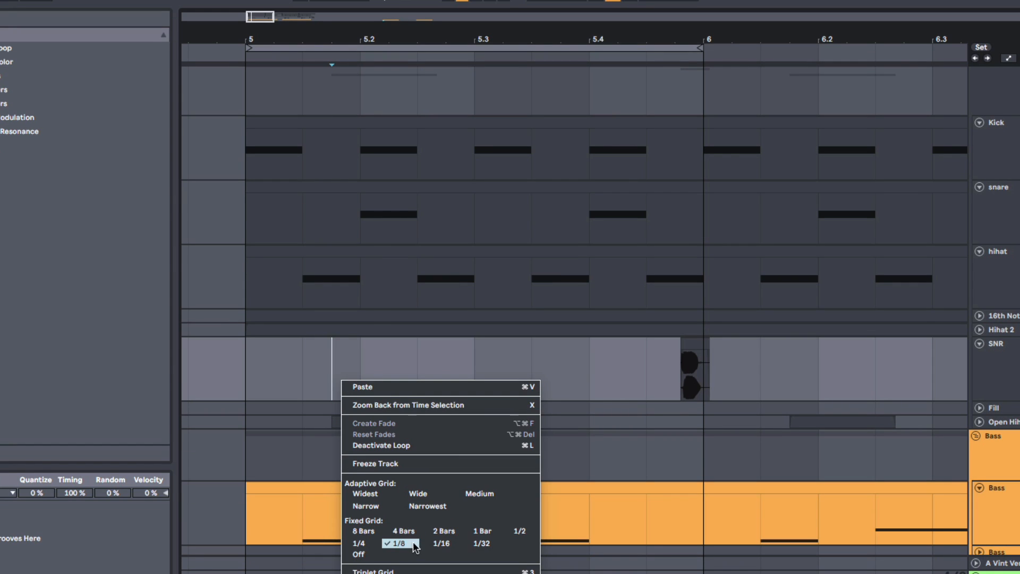
{"action": "left_click", "coordinate": [440, 543]}
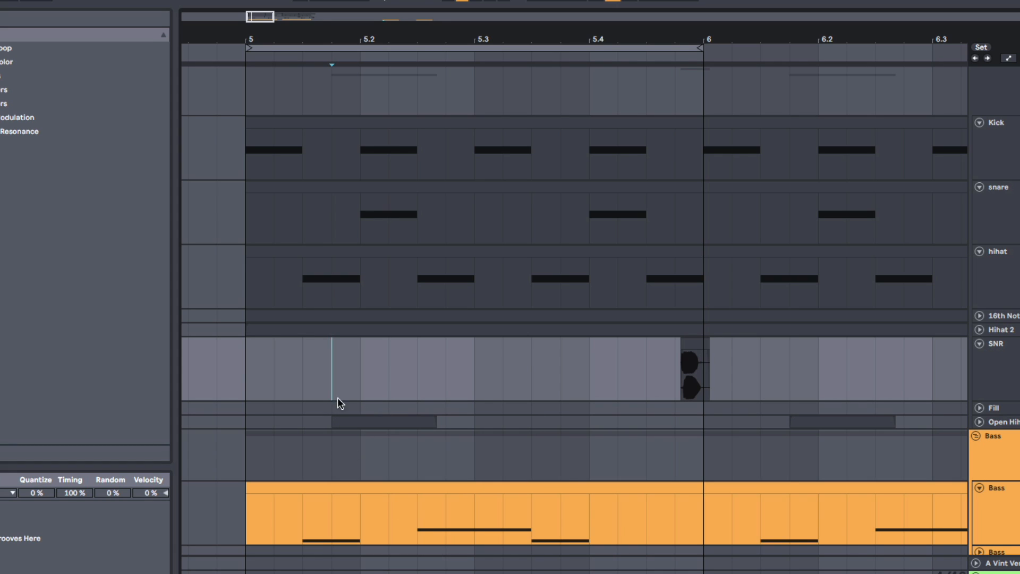
{"action": "left_click", "coordinate": [703, 352]}
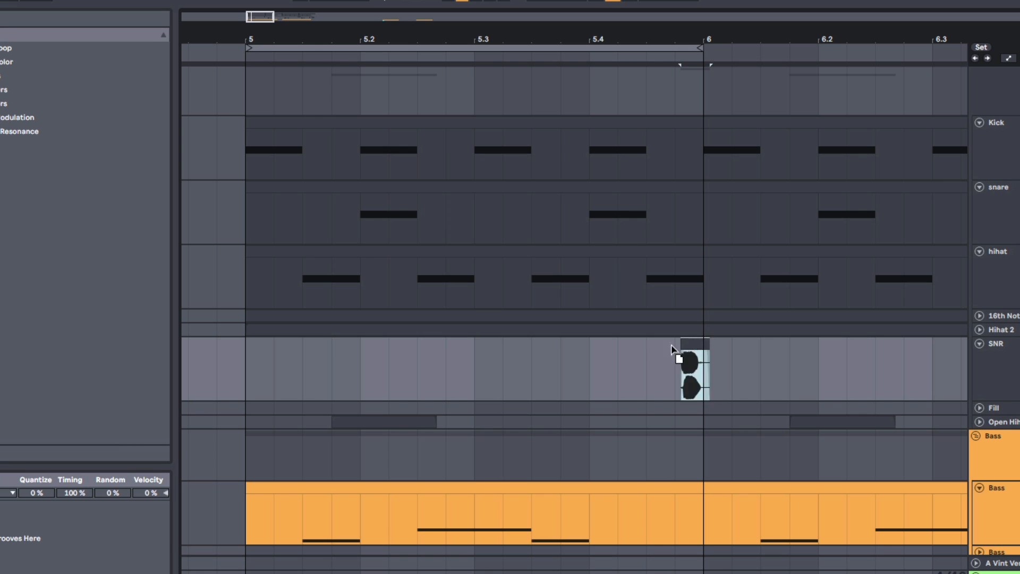
{"action": "key", "text": "Delete"}
- Mark out the off-beat sixteenth-note slots between the drum hits in bar 5 of the SNR track
{"action": "key", "text": "plus"}
{"action": "left_click_drag", "start_coordinate": [259, 341], "coordinate": [361, 377]}
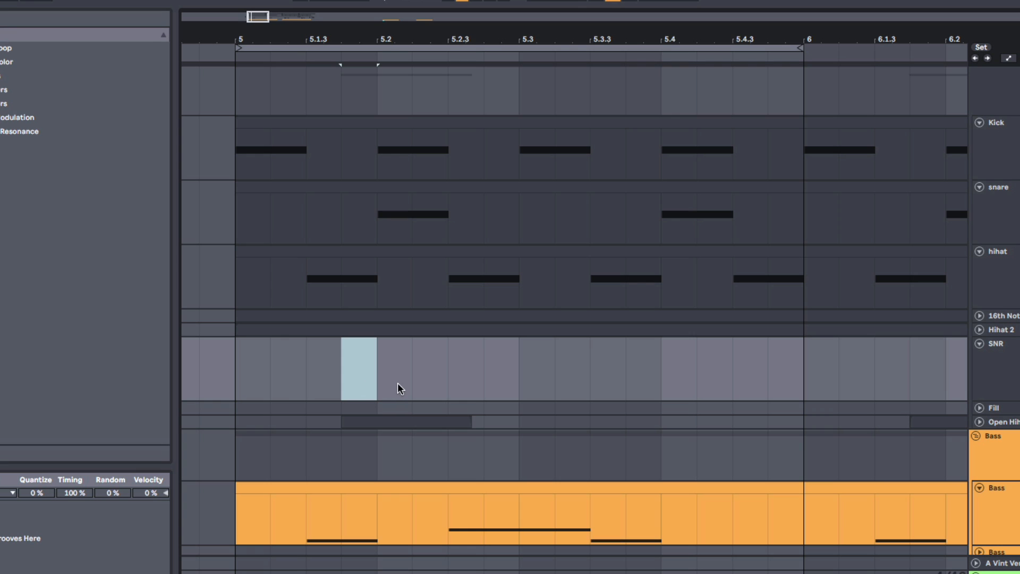
{"action": "left_click", "coordinate": [417, 381]}
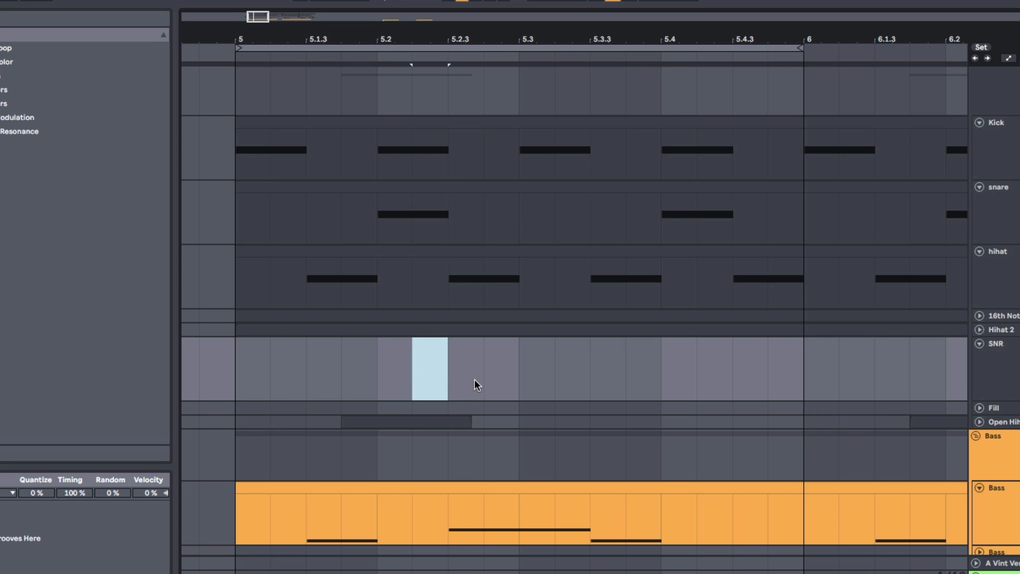
{"action": "left_click", "coordinate": [264, 374]}
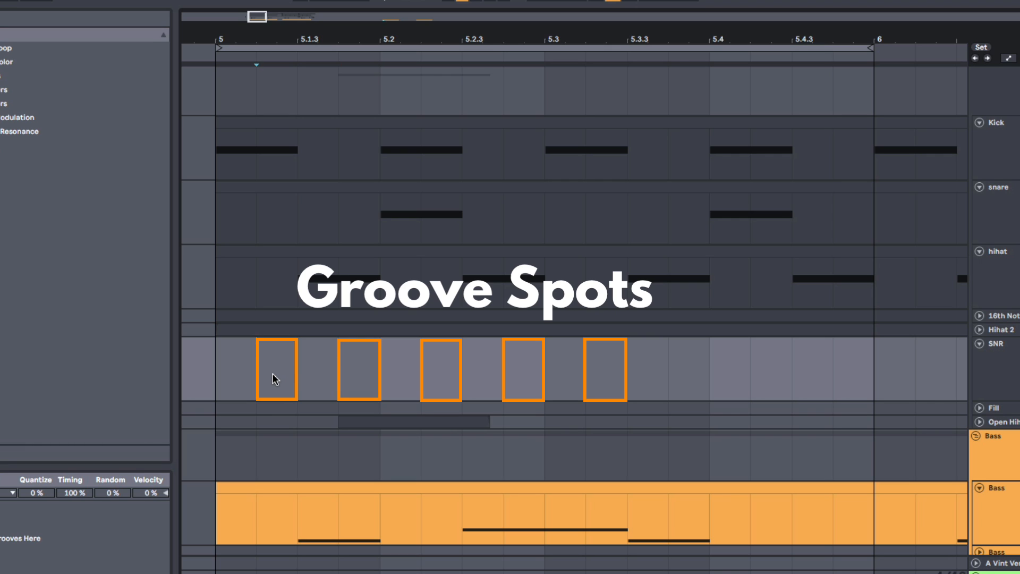
{"action": "left_click_drag", "start_coordinate": [274, 379], "coordinate": [444, 371]}
{"action": "left_click_drag", "start_coordinate": [517, 367], "coordinate": [706, 375]}
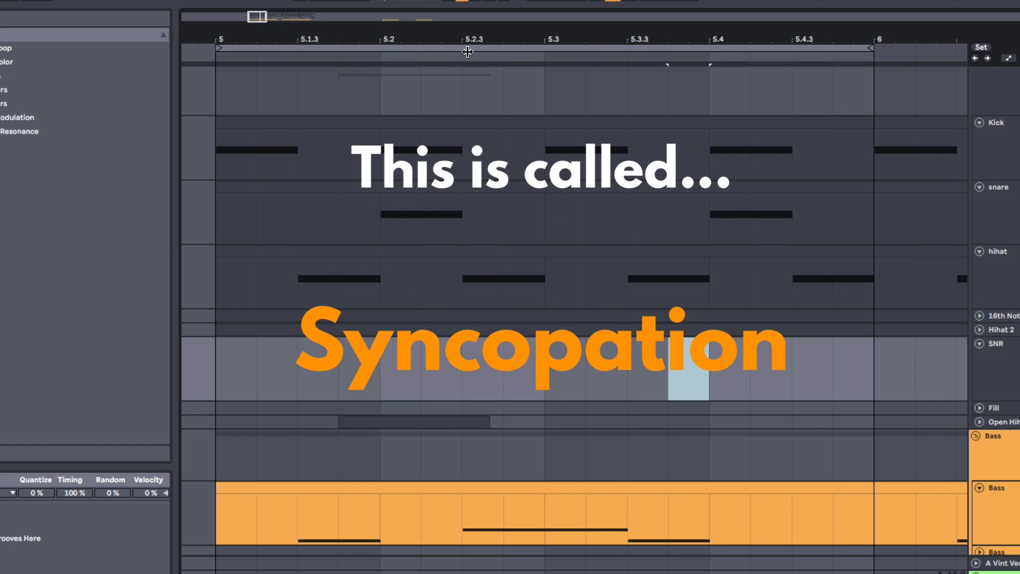
- Place a single SNR clip slightly behind the 5.1.4 grid line
{"action": "left_click_drag", "start_coordinate": [467, 41], "coordinate": [467, 26]}
{"action": "left_click_drag", "start_coordinate": [218, 342], "coordinate": [401, 360]}
{"action": "scroll", "coordinate": [344, 48], "scroll_direction": "up", "scroll_amount": 3}
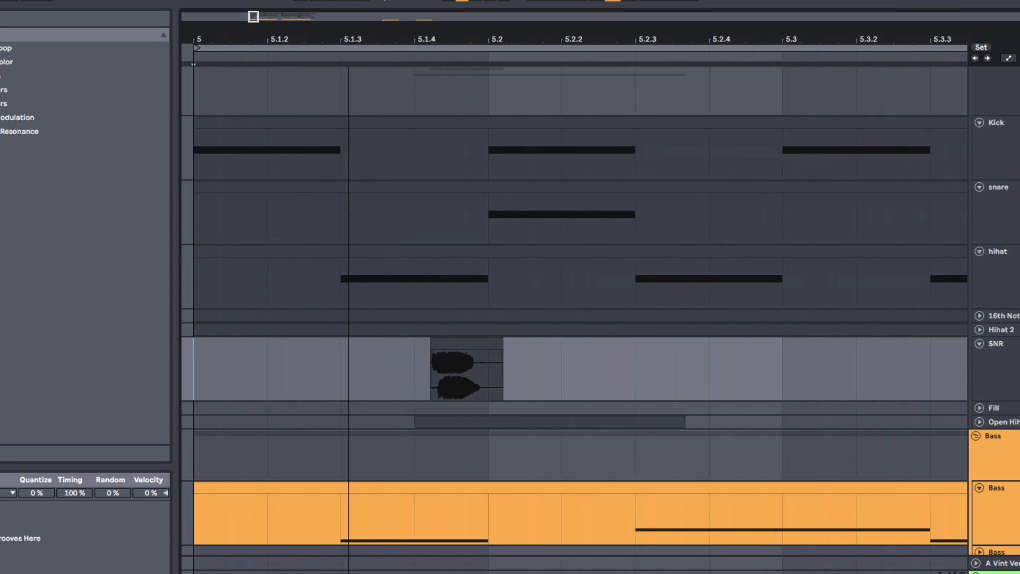
{"action": "scroll", "coordinate": [344, 48], "scroll_direction": "down", "scroll_amount": 2}
{"action": "left_click", "coordinate": [408, 346]}
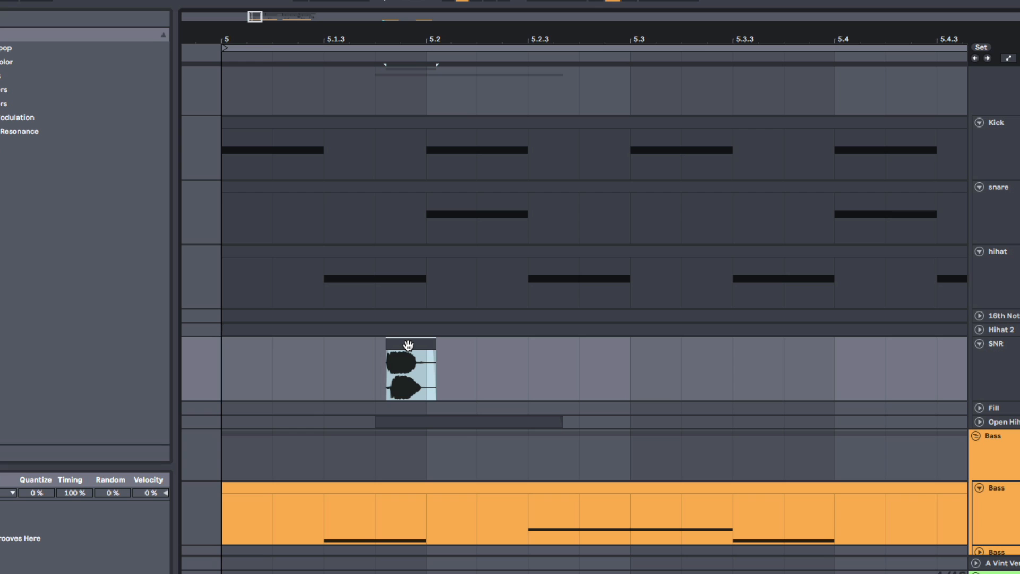
{"action": "left_click_drag", "start_coordinate": [407, 345], "coordinate": [398, 366]}
- Play the loop from bar 5 to hear the single SNR hit against the drums and bass
{"action": "left_click", "coordinate": [234, 371]}
{"action": "key", "text": "space"}
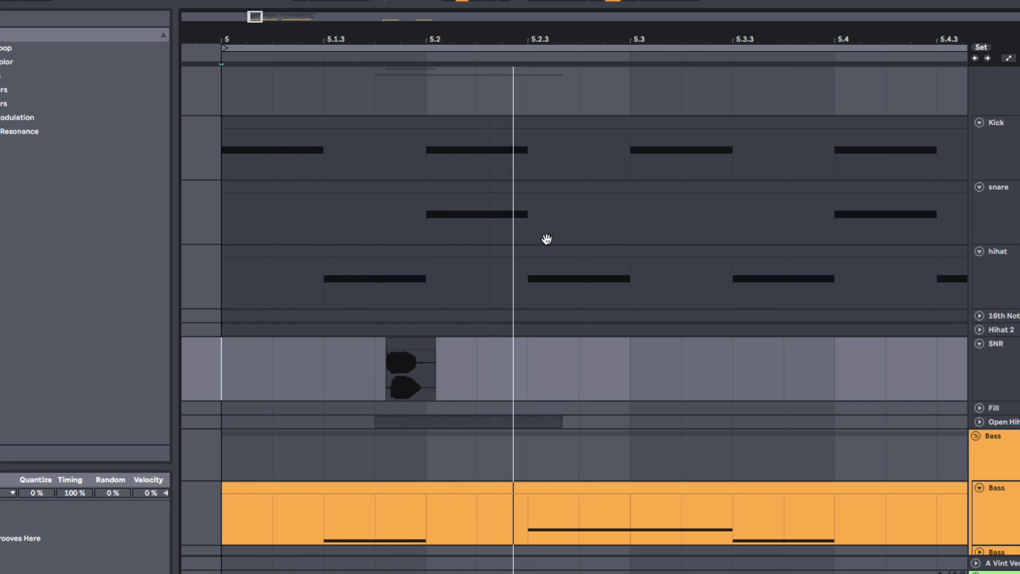
{"action": "mouse_move", "coordinate": [490, 33]}
{"action": "left_mouse_down"}
{"action": "mouse_move", "coordinate": [390, 31]}
{"action": "mouse_move", "coordinate": [434, 22]}
{"action": "left_mouse_up"}
{"action": "key", "text": "space"}
- Duplicate the SNR clip to just after 5.2.2 and play the loop from bar 5
{"action": "left_click", "coordinate": [376, 344]}
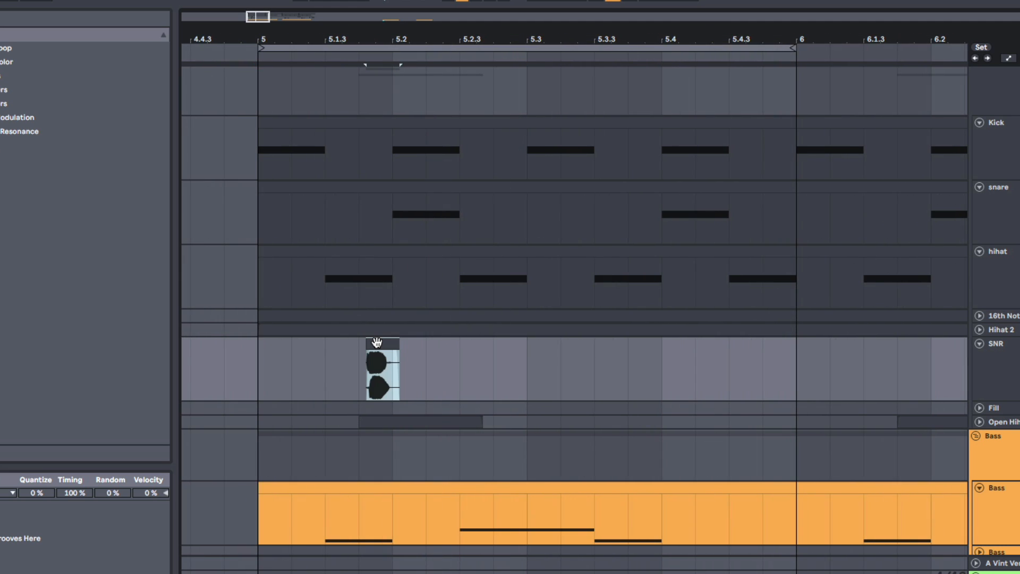
{"action": "left_click_drag", "start_coordinate": [387, 344], "coordinate": [455, 357]}
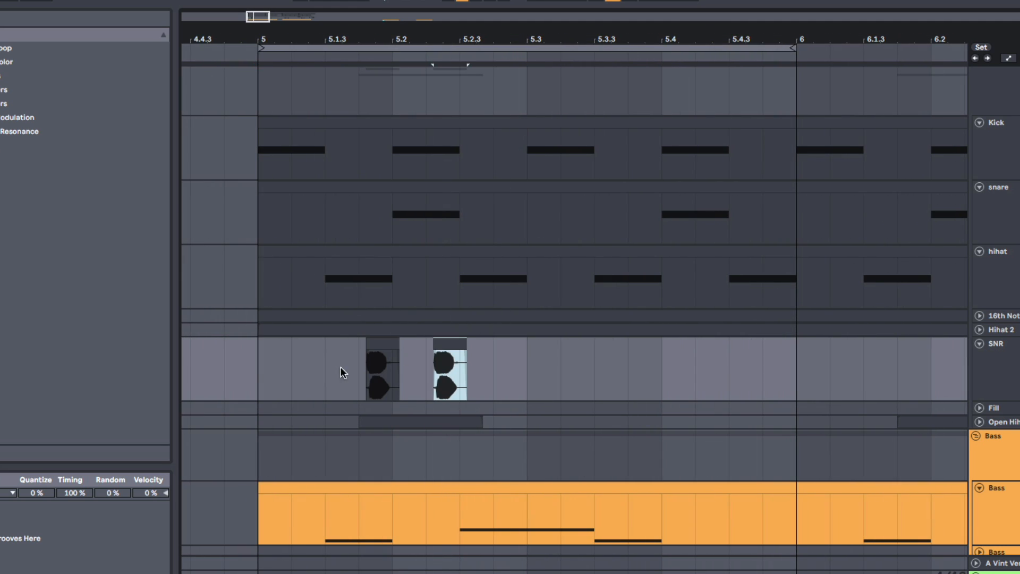
{"action": "left_click", "coordinate": [260, 363]}
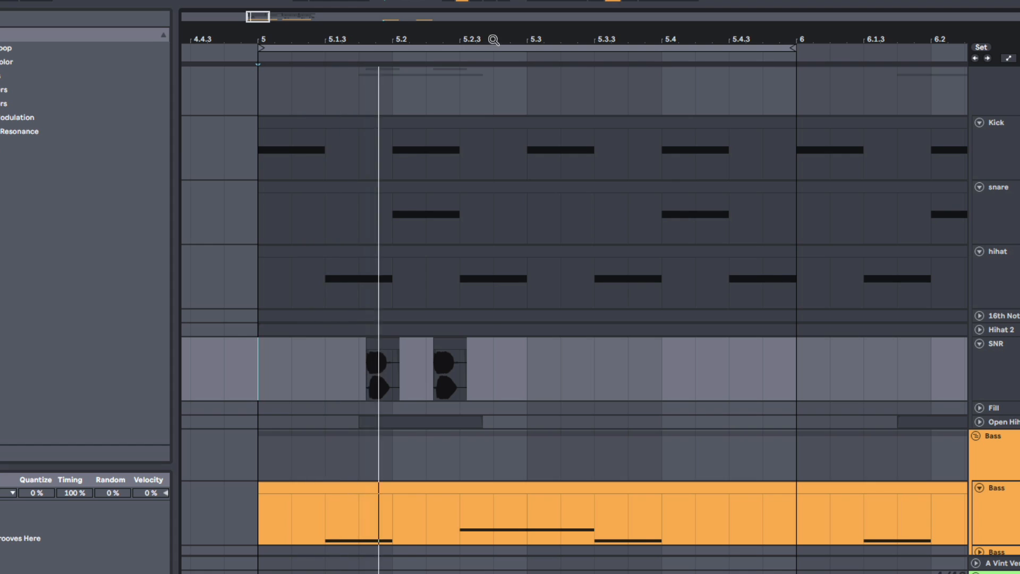
{"action": "left_click_drag", "start_coordinate": [494, 40], "coordinate": [459, 35]}
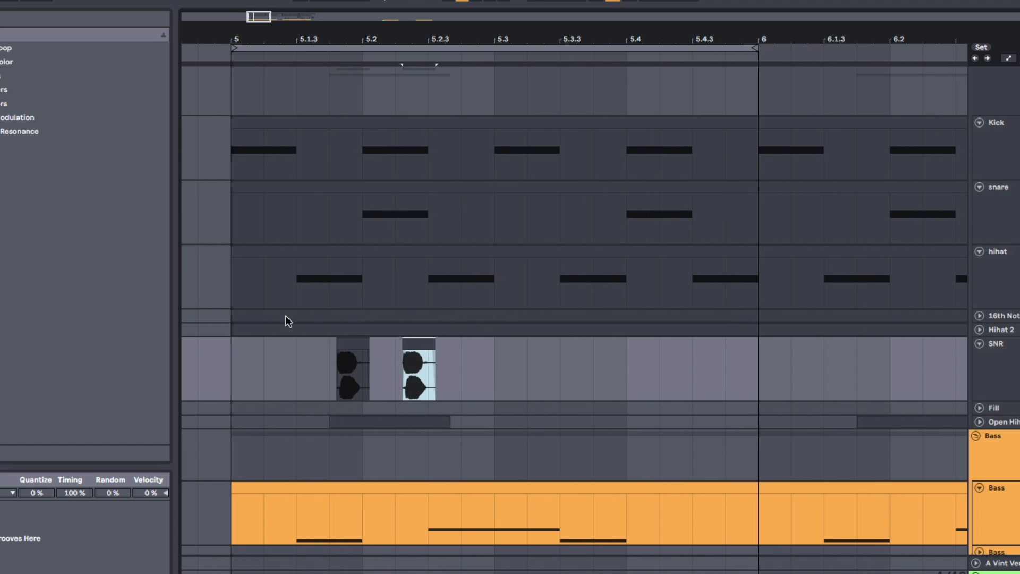
- Examine how far the two SNR clips start behind their sixteenth-note grid lines, playing them with the loop
{"action": "left_click", "coordinate": [234, 381]}
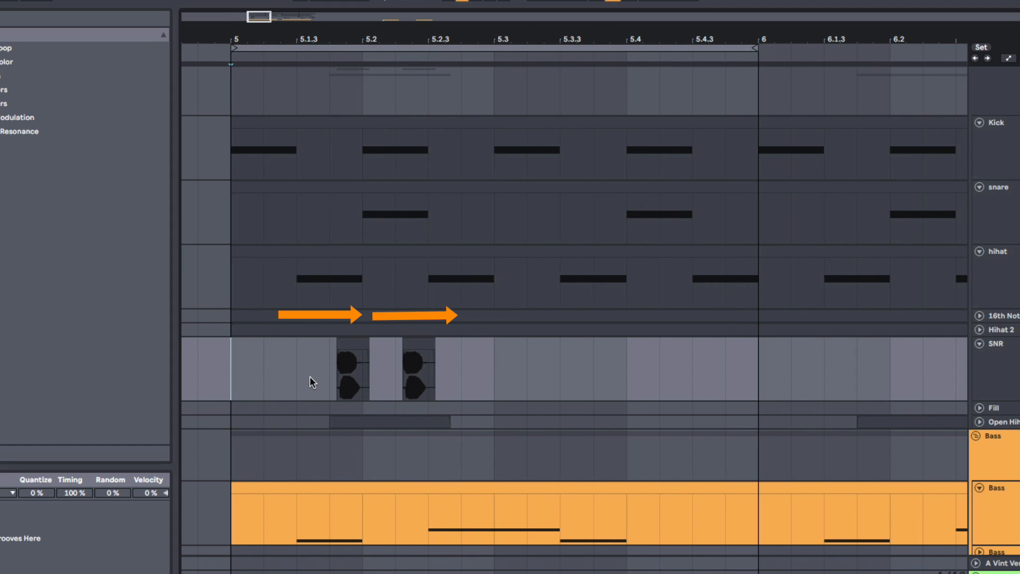
{"action": "left_click_drag", "start_coordinate": [328, 378], "coordinate": [342, 377]}
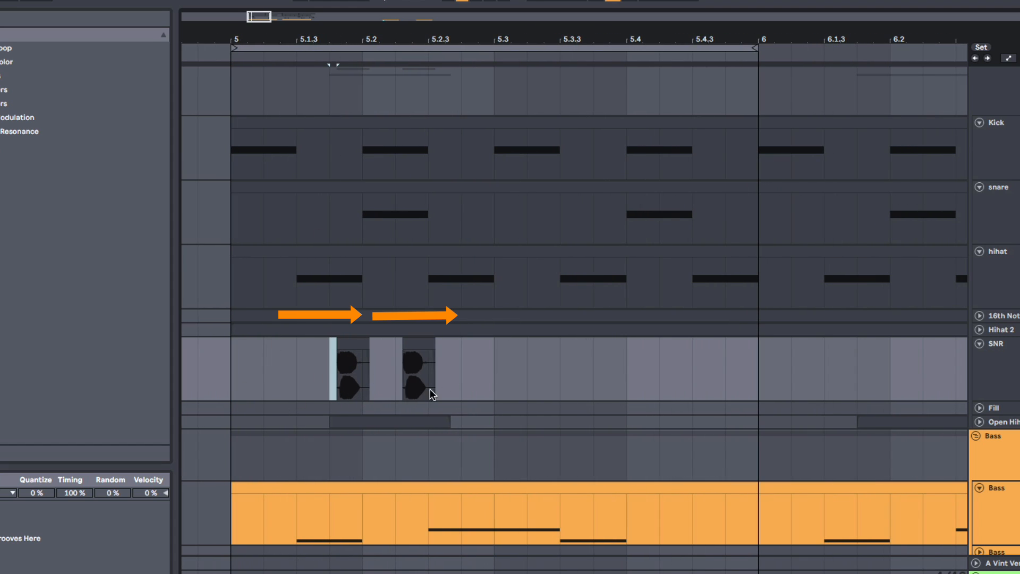
{"action": "left_click_drag", "start_coordinate": [277, 378], "coordinate": [428, 342]}
{"action": "left_click", "coordinate": [363, 154]}
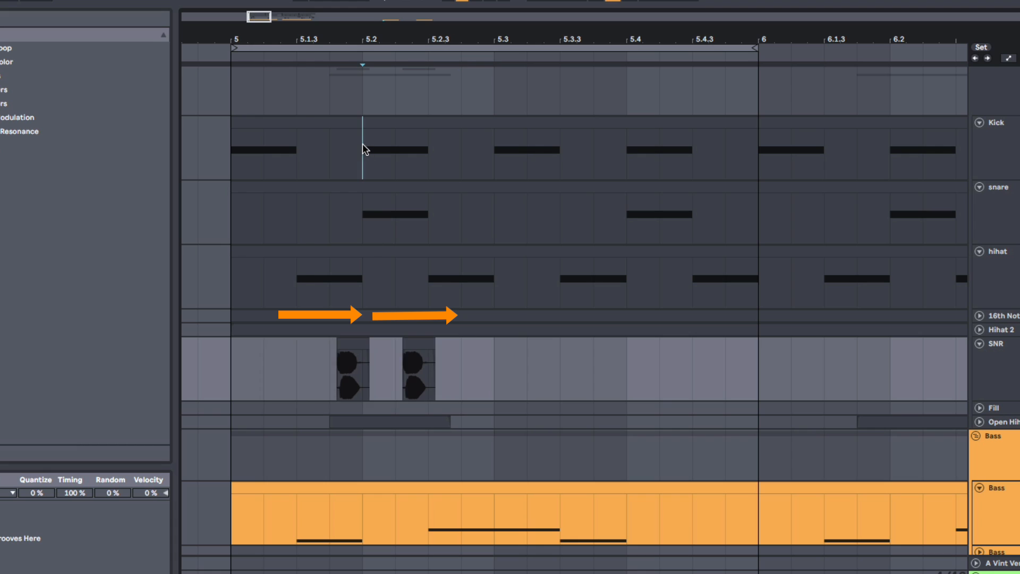
{"action": "left_click", "coordinate": [212, 367]}
{"action": "key", "text": "space"}
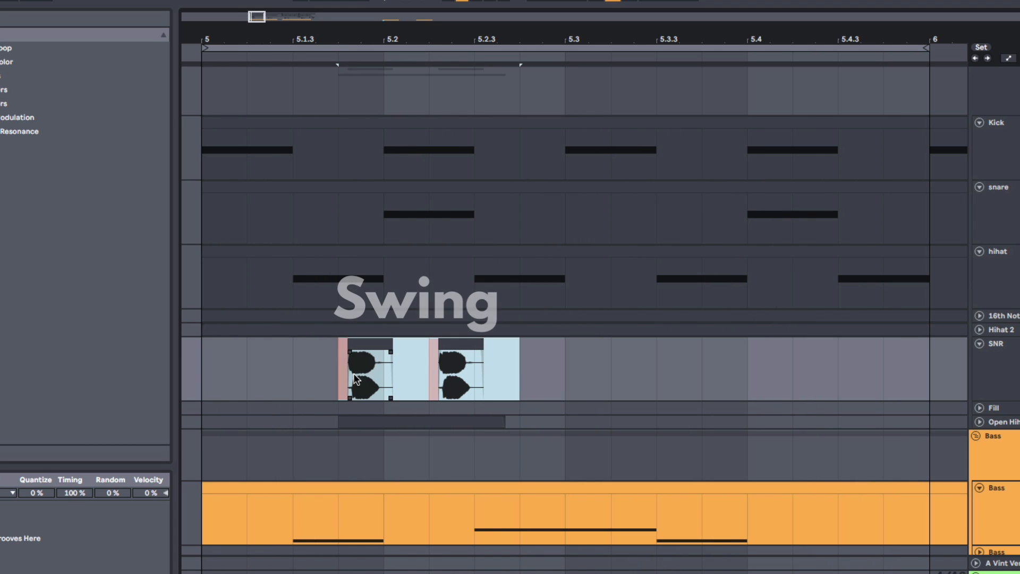
{"action": "left_click", "coordinate": [346, 380]}
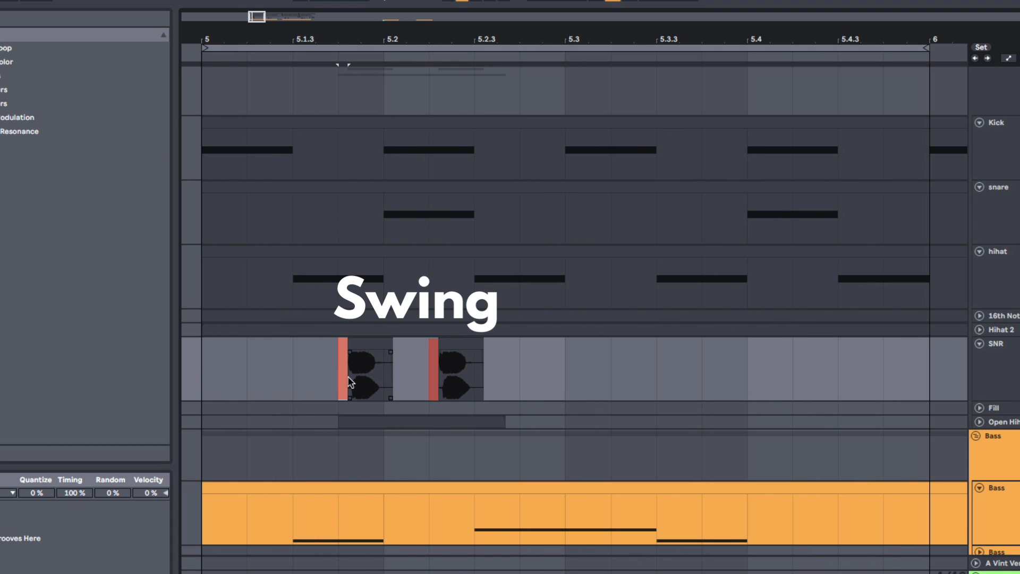
{"action": "left_click_drag", "start_coordinate": [431, 377], "coordinate": [408, 373]}
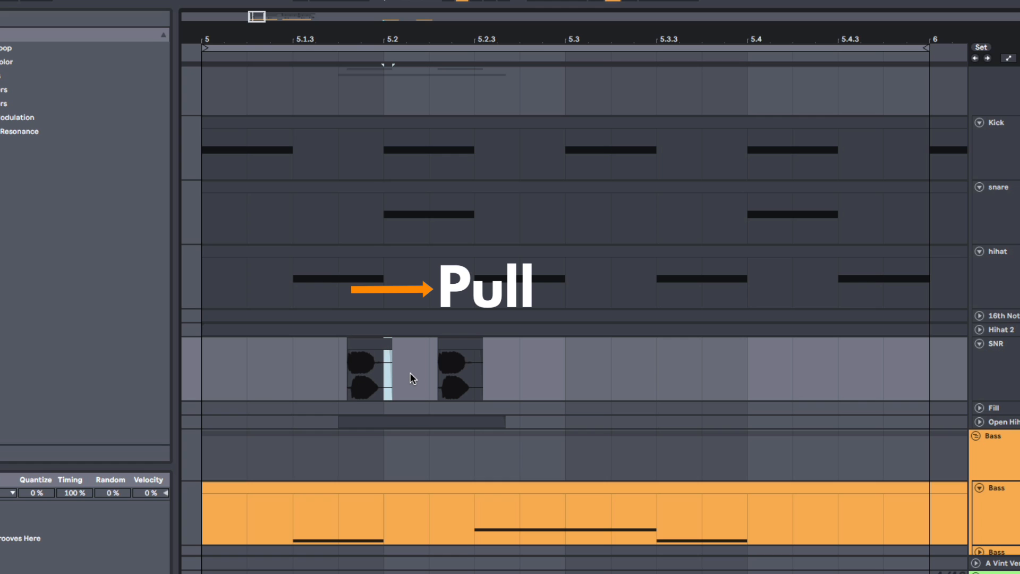
{"action": "left_click", "coordinate": [408, 372]}
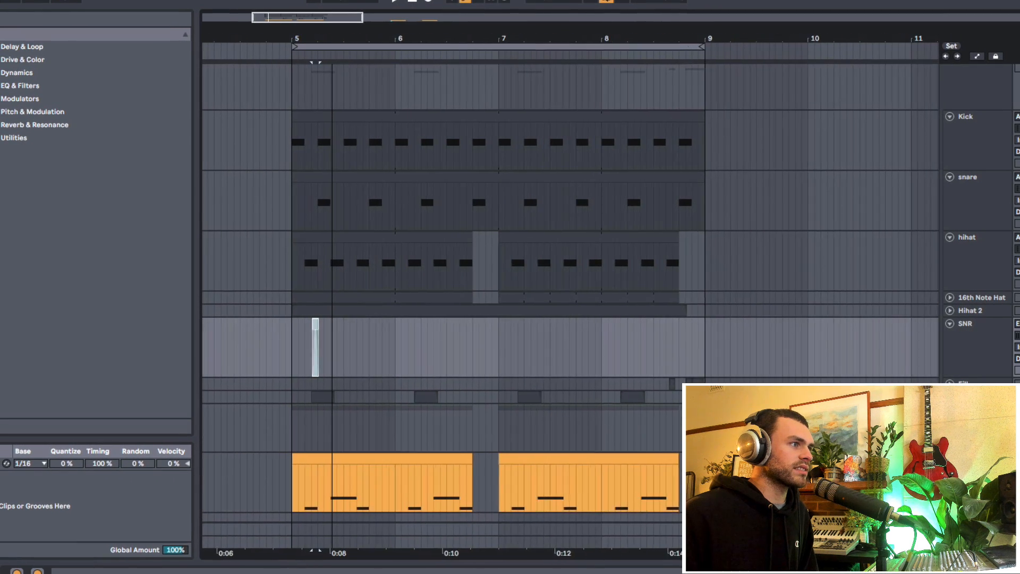
- Play the loop from bar 5 to check how the single SNR hit sounds against the bass
{"action": "scroll", "coordinate": [286, 257], "scroll_direction": "up", "scroll_amount": 3}
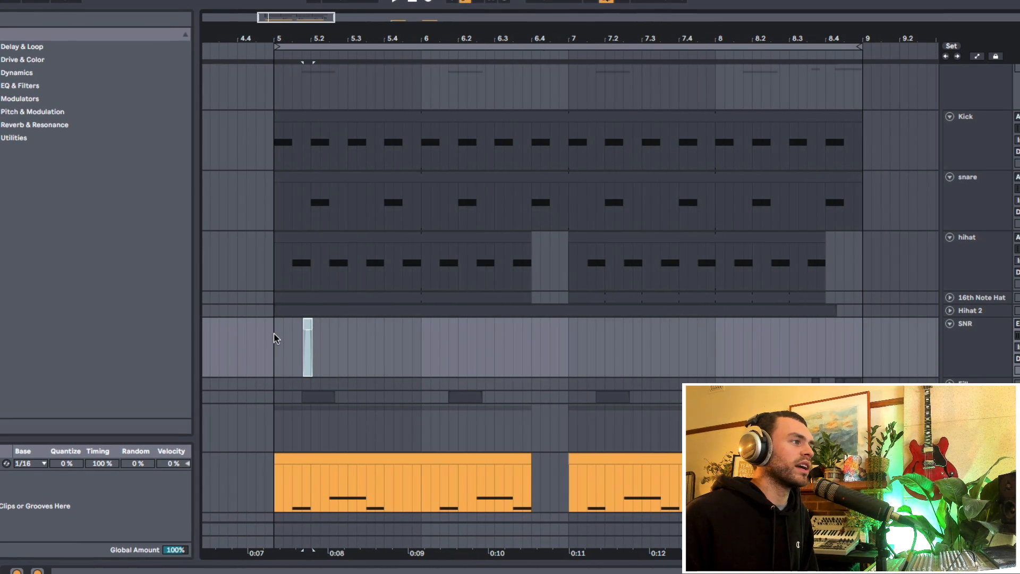
{"action": "left_click", "coordinate": [276, 338]}
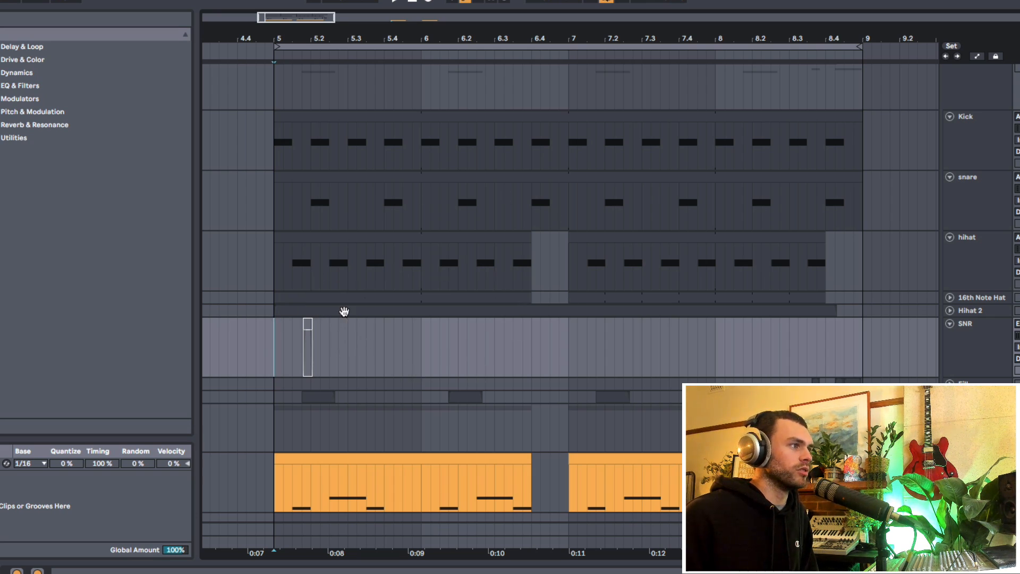
{"action": "key", "text": "space"}
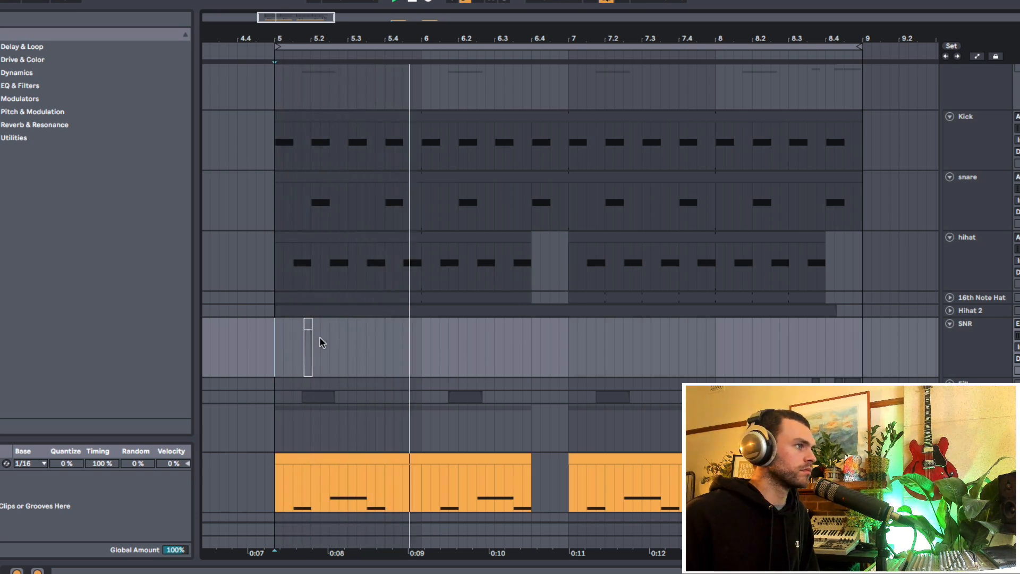
- Move the SNR clip to 5.4.4, one sixteenth note before bar 6
{"action": "left_click_drag", "start_coordinate": [322, 343], "coordinate": [350, 352]}
{"action": "key", "text": "space"}
{"action": "left_click", "coordinate": [417, 346]}
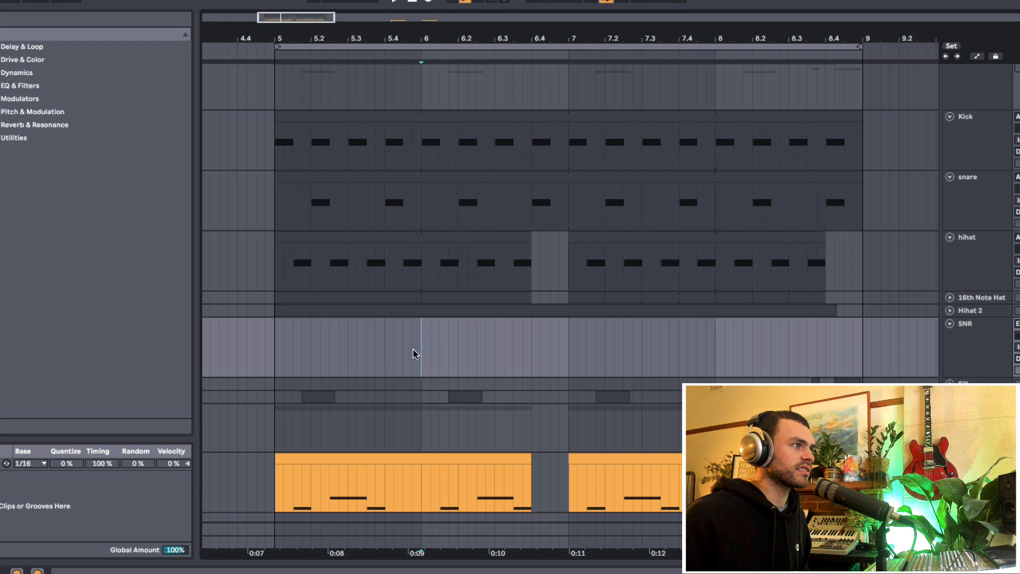
{"action": "left_click", "coordinate": [413, 349]}
{"action": "key", "text": "super+v"}
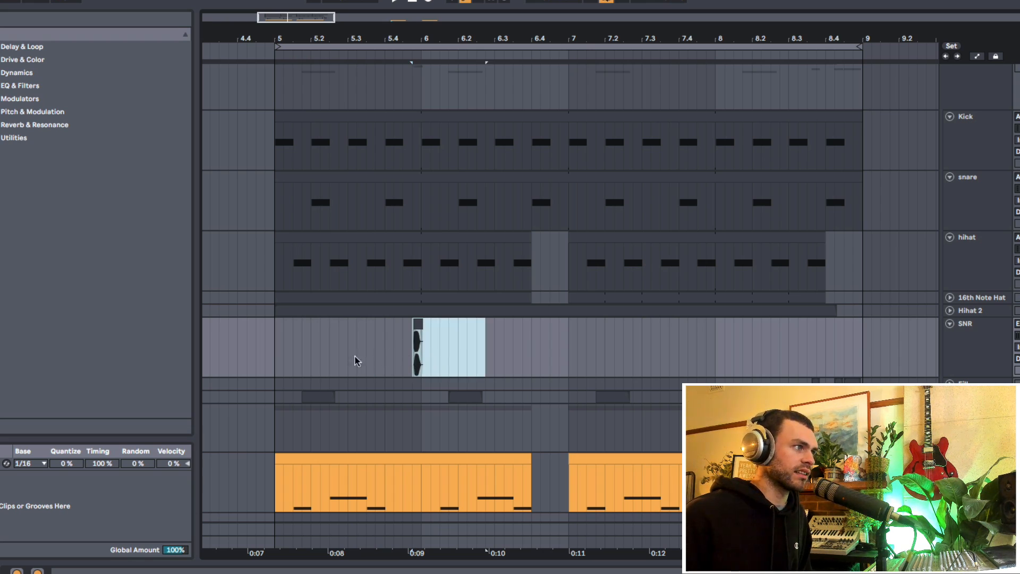
- Play the loop from bar 5 to hear the SNR hit just before bar 6
{"action": "left_click", "coordinate": [272, 353]}
{"action": "key", "text": "space"}
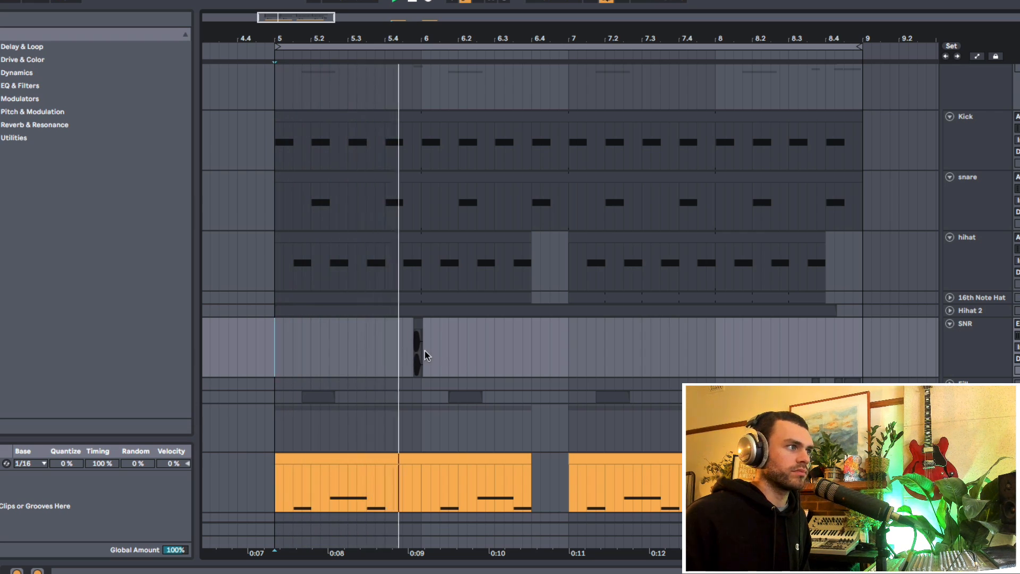
{"action": "key", "text": "space"}
- Copy the SNR clip to 7.4.4, one sixteenth note before bar 8
{"action": "left_click_drag", "start_coordinate": [420, 355], "coordinate": [482, 357]}
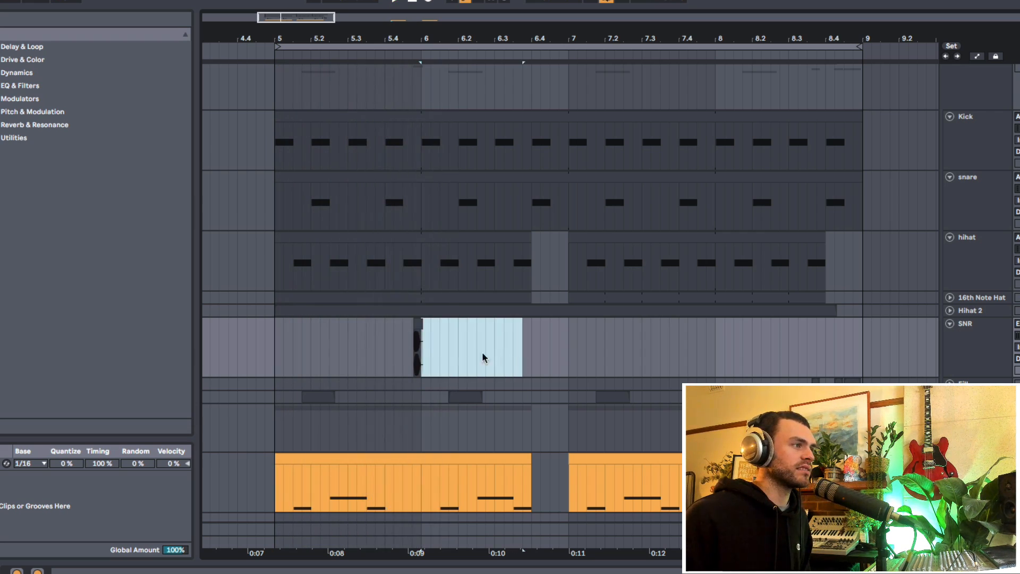
{"action": "left_click", "coordinate": [418, 324]}
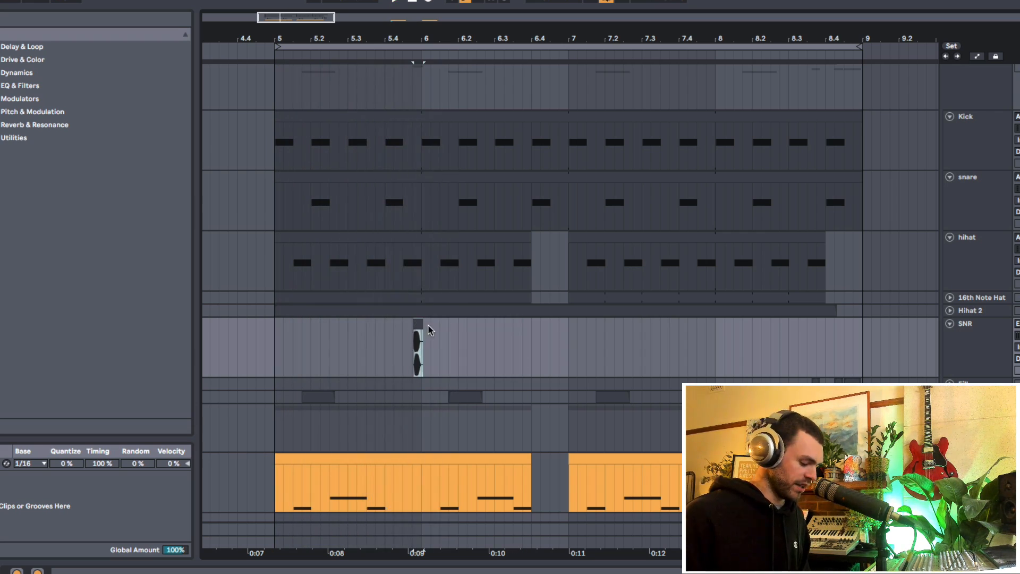
{"action": "left_click", "coordinate": [708, 338]}
{"action": "key", "text": "super+v"}
- Shift the copied SNR clip slightly behind 7.4.4 and duplicate it to just behind 8.1.2
{"action": "left_click_drag", "start_coordinate": [728, 40], "coordinate": [728, 96]}
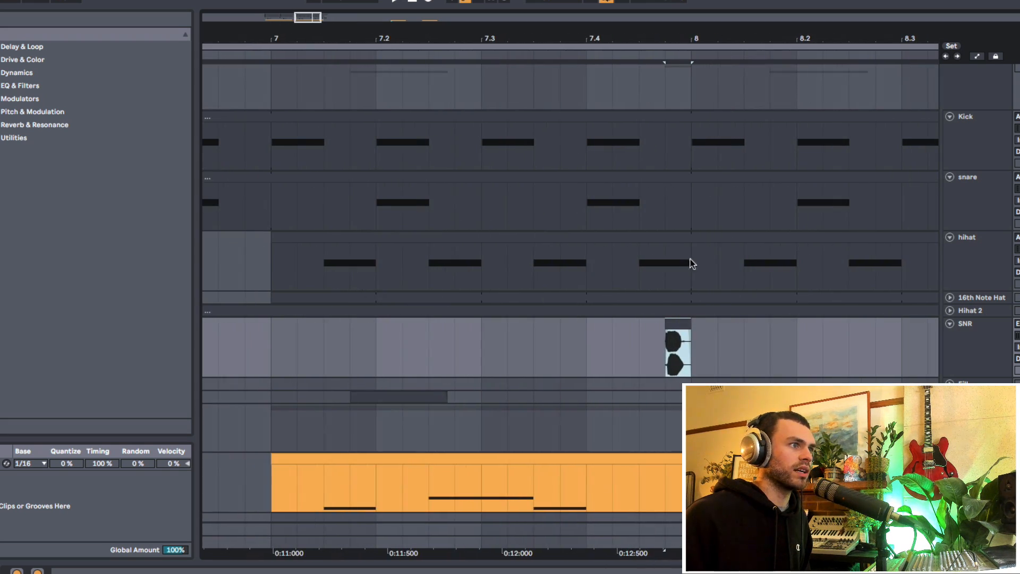
{"action": "left_click_drag", "start_coordinate": [678, 325], "coordinate": [731, 327]}
{"action": "key", "text": "super+d"}
{"action": "left_click", "coordinate": [564, 344]}
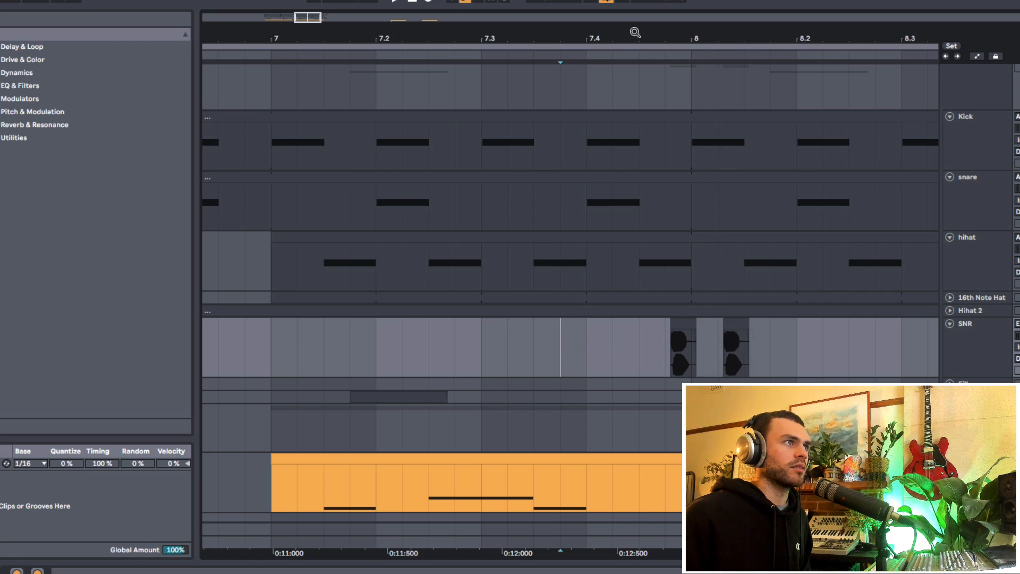
- Play the loop from bar 7 to hear the two SNR hits around bar 8
{"action": "left_click_drag", "start_coordinate": [631, 34], "coordinate": [631, 6]}
{"action": "scroll", "coordinate": [520, 329], "scroll_direction": "right", "scroll_amount": 3}
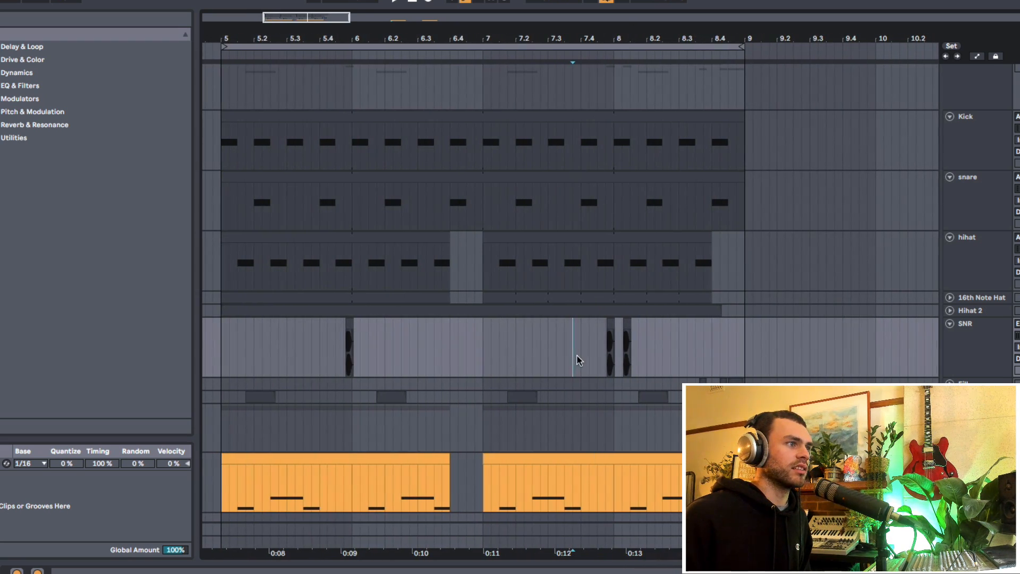
{"action": "left_click", "coordinate": [478, 355]}
{"action": "key", "text": "space"}
- Unfold and activate the 16th Note Hat and Hihat 2 tracks
{"action": "left_click", "coordinate": [480, 354]}
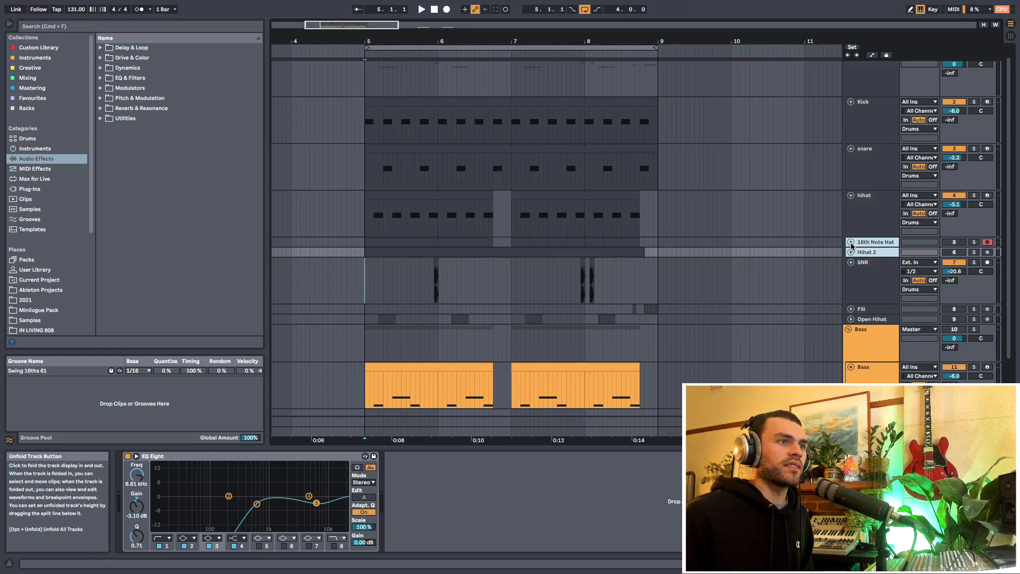
{"action": "left_click", "coordinate": [945, 246]}
{"action": "left_click", "coordinate": [945, 244]}
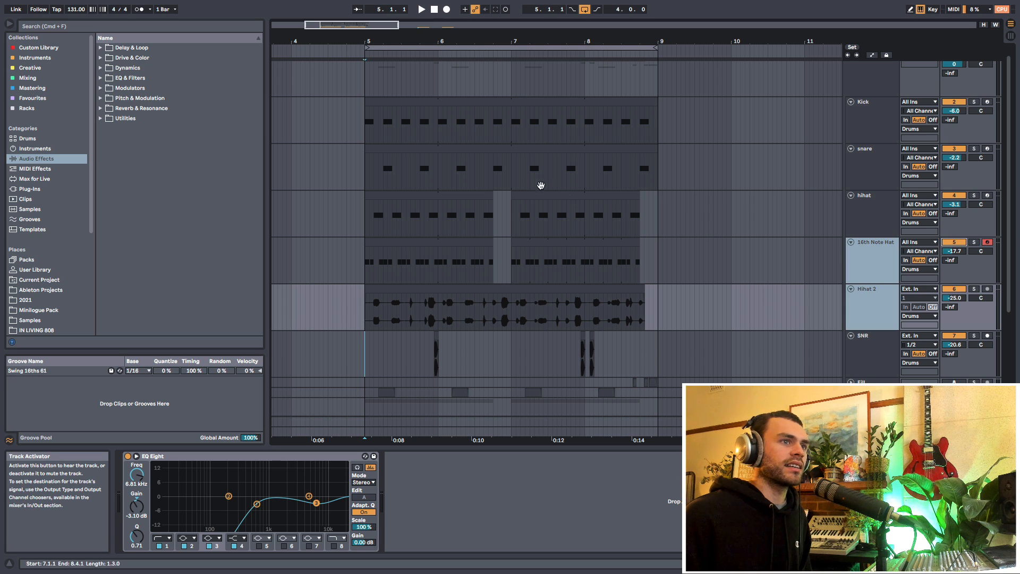
- Open the first 16th Note Hat clip and examine the placement of its C3 notes and the gap at 1.1.3
{"action": "left_click", "coordinate": [365, 267]}
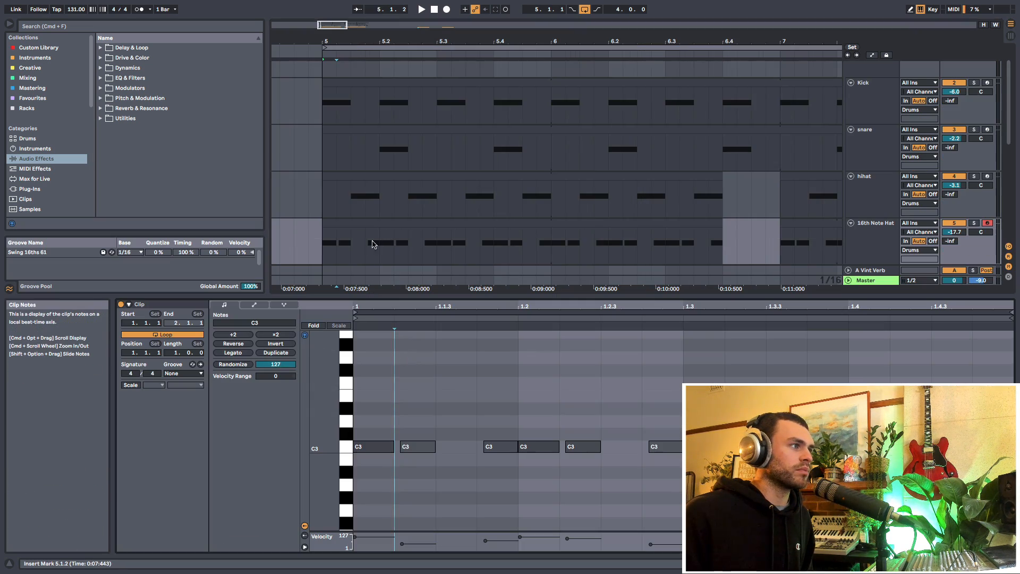
{"action": "left_click", "coordinate": [452, 382]}
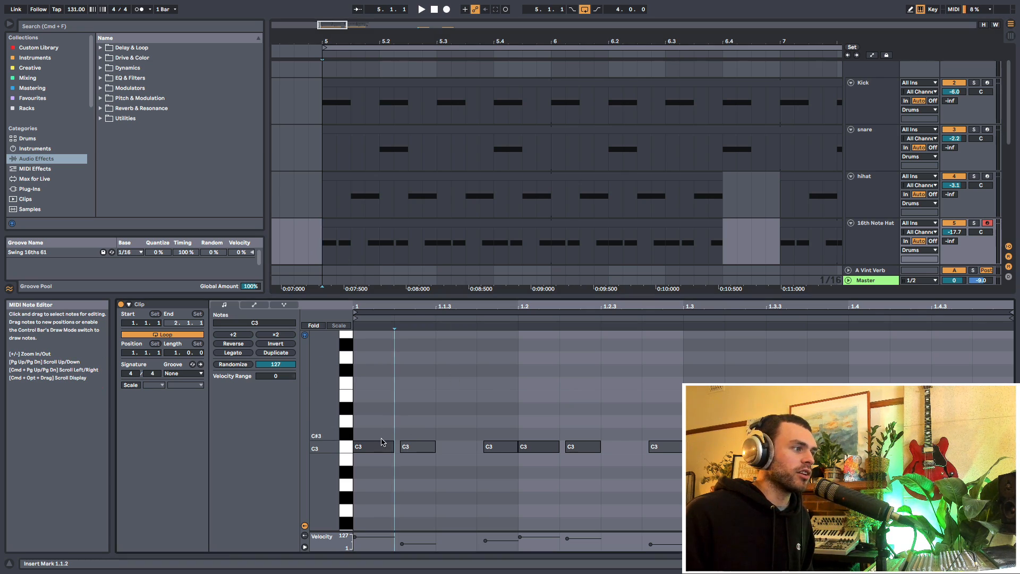
{"action": "left_click", "coordinate": [421, 447]}
{"action": "left_click", "coordinate": [498, 447]}
{"action": "left_click", "coordinate": [547, 447]}
{"action": "left_click", "coordinate": [591, 448]}
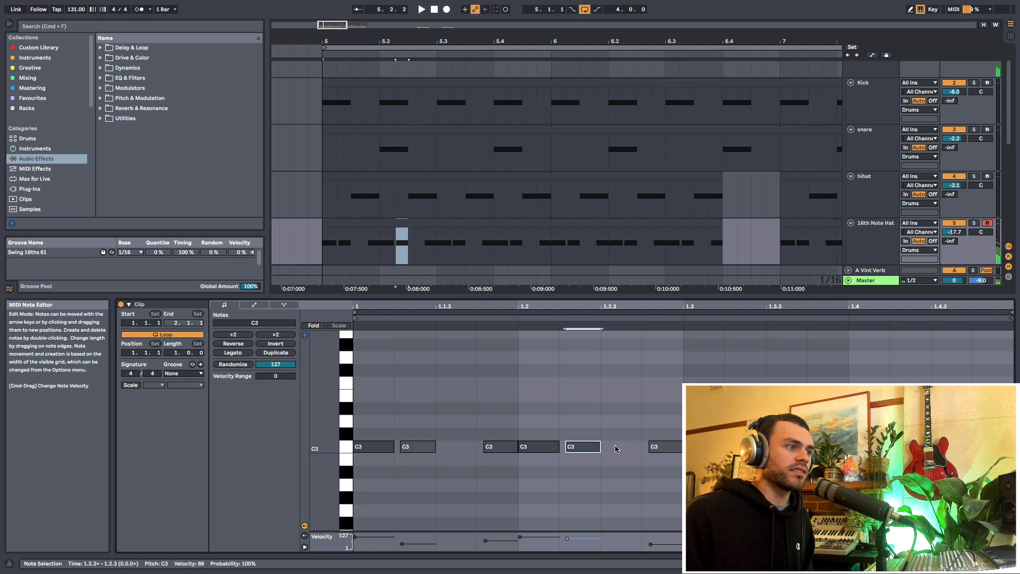
{"action": "left_click", "coordinate": [674, 447]}
{"action": "left_click", "coordinate": [704, 447]}
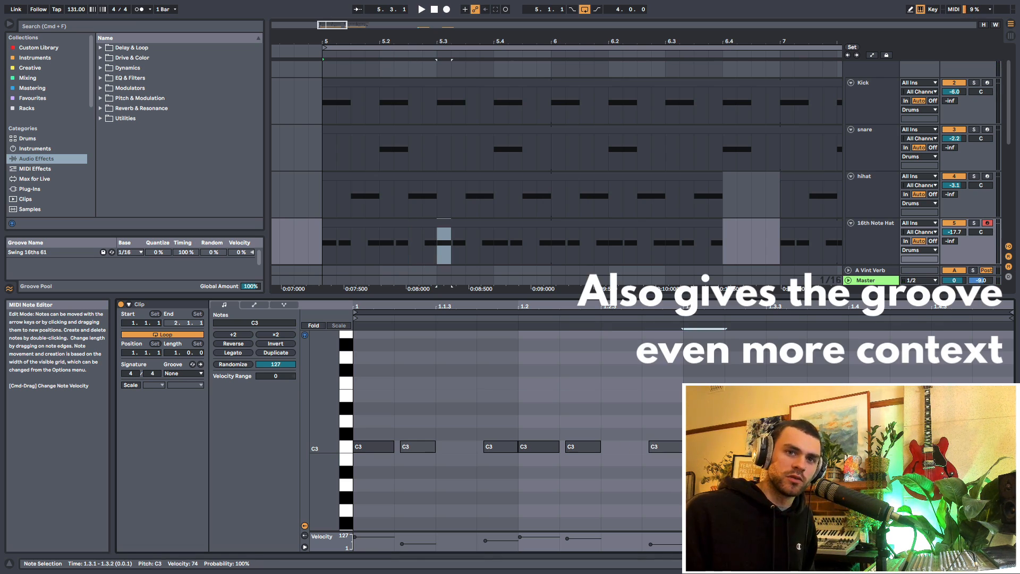
{"action": "left_click", "coordinate": [449, 451]}
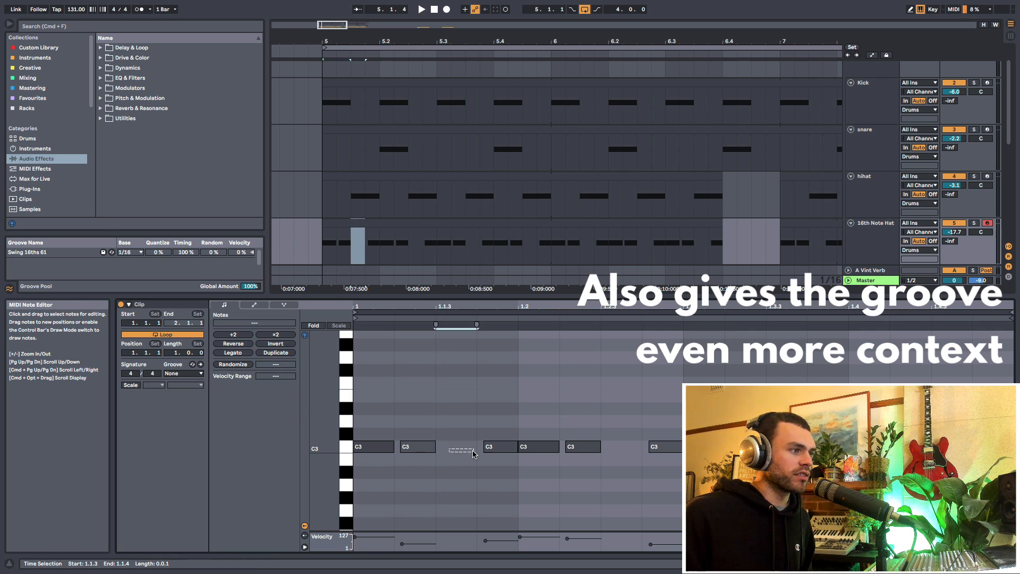
- View the first 16th Note Hat and hihat clips together to compare how their notes interlock
{"action": "left_click", "coordinate": [373, 187]}
{"action": "left_click", "coordinate": [399, 221]}
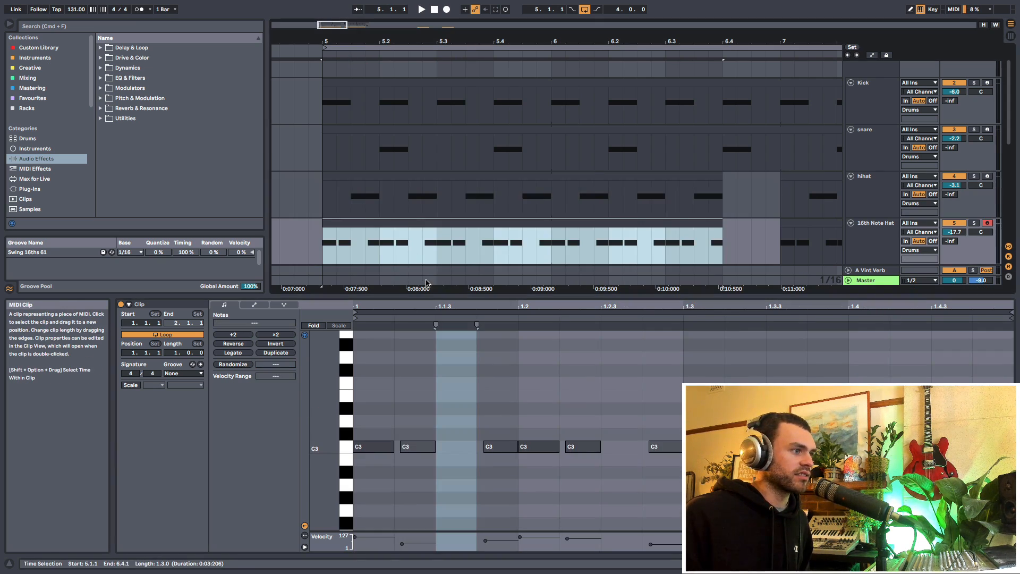
{"action": "left_click", "coordinate": [434, 178], "text": "shift"}
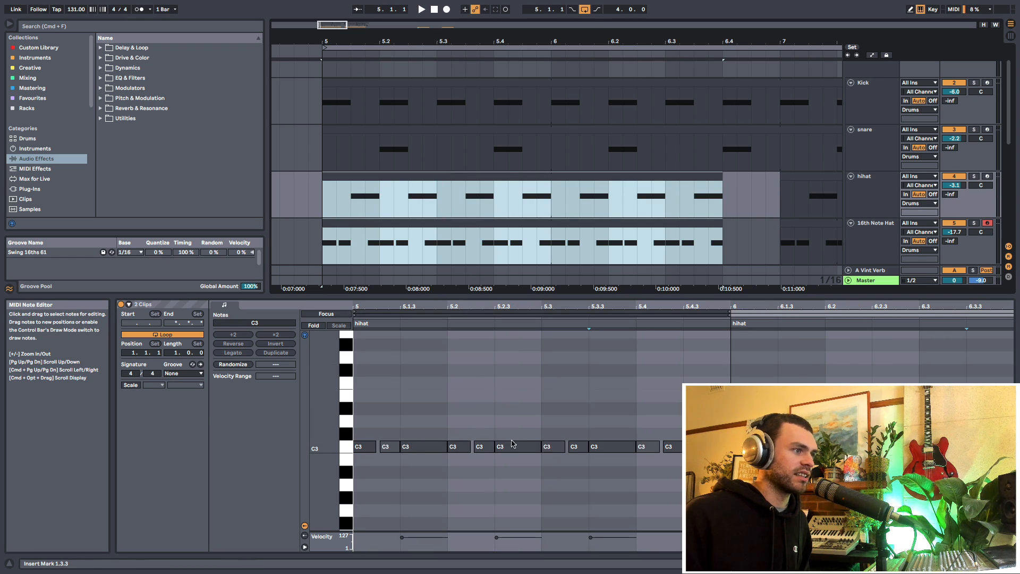
{"action": "key", "text": "shift+Tab"}
- Play the loop from bar 5 to hear the drums with the 16th Note Hat and Hihat 2 tracks
{"action": "left_click", "coordinate": [326, 243]}
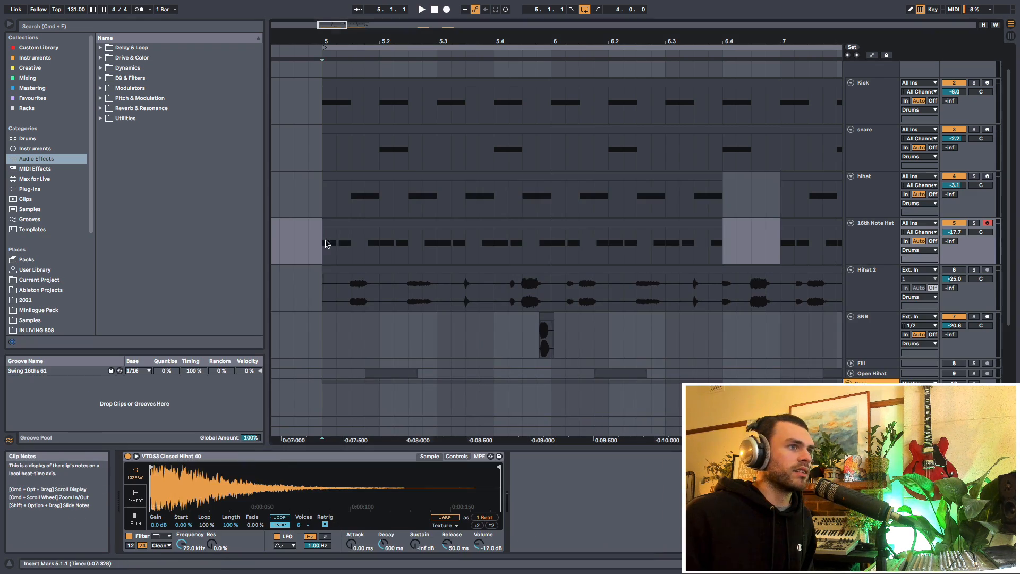
{"action": "key", "text": "space"}
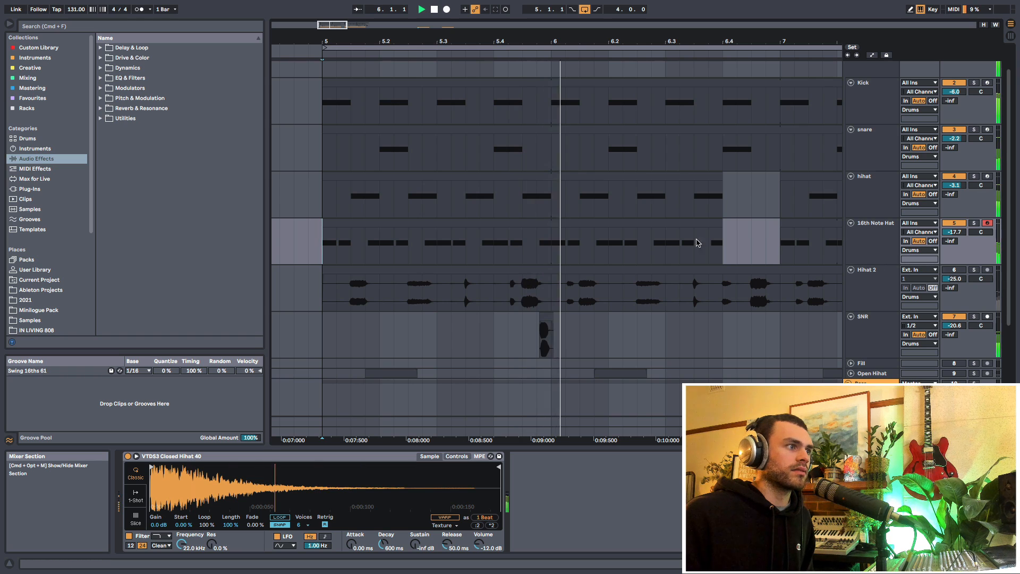
{"action": "left_click_drag", "start_coordinate": [429, 37], "coordinate": [429, 22]}
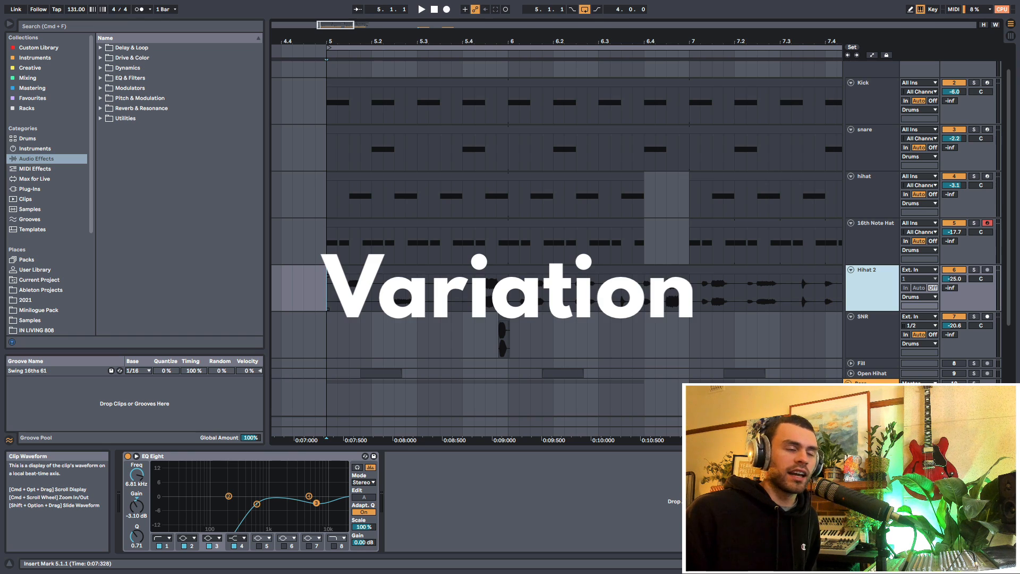
- Shorten the arrangement loop to one bar, from 5.1.1 to 6.1.1
{"action": "left_click", "coordinate": [350, 296]}
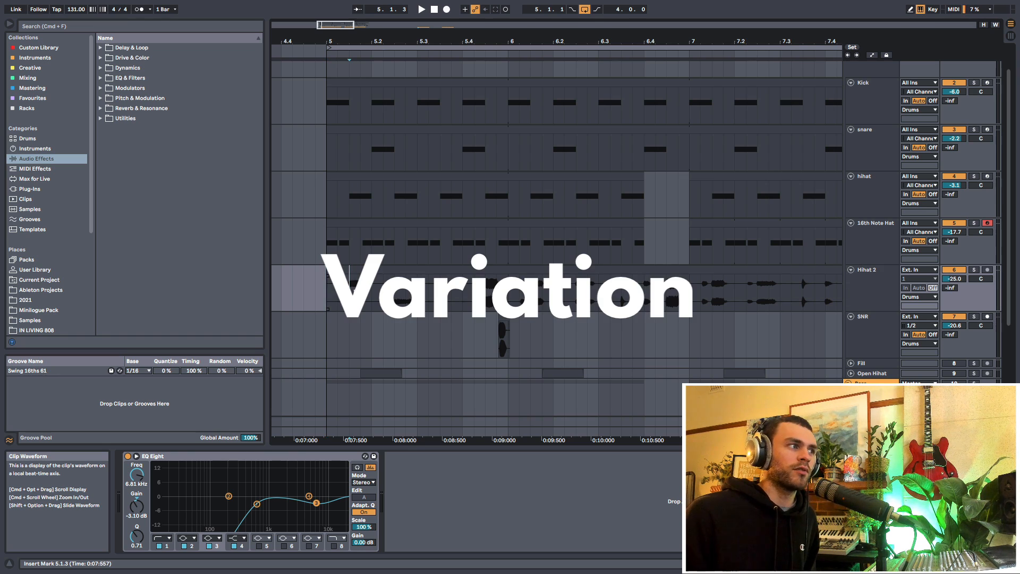
{"action": "mouse_move", "coordinate": [398, 41]}
{"action": "left_mouse_down"}
{"action": "mouse_move", "coordinate": [397, 53]}
{"action": "mouse_move", "coordinate": [390, 34]}
{"action": "left_mouse_up"}
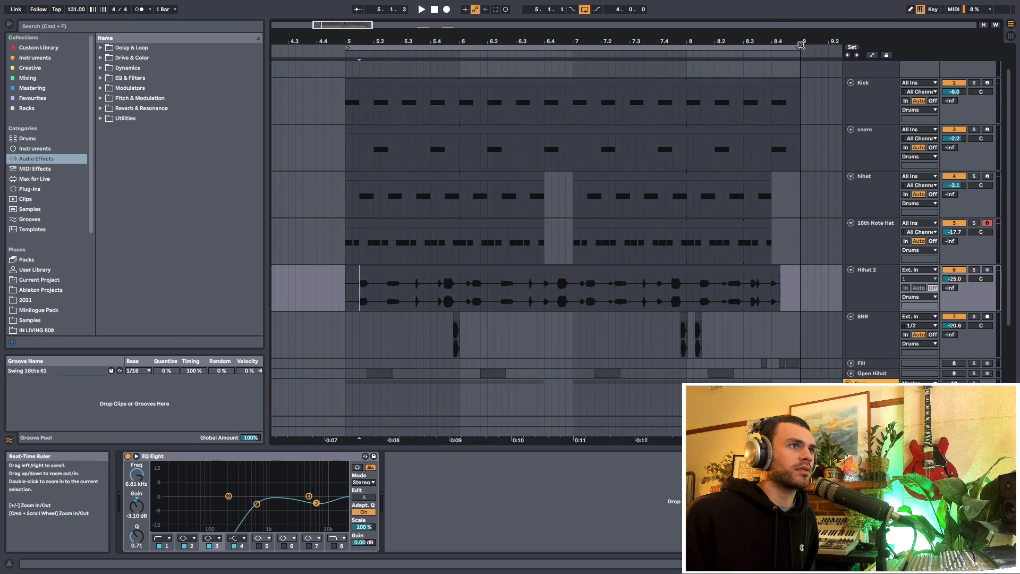
{"action": "left_click_drag", "start_coordinate": [797, 48], "coordinate": [415, 168]}
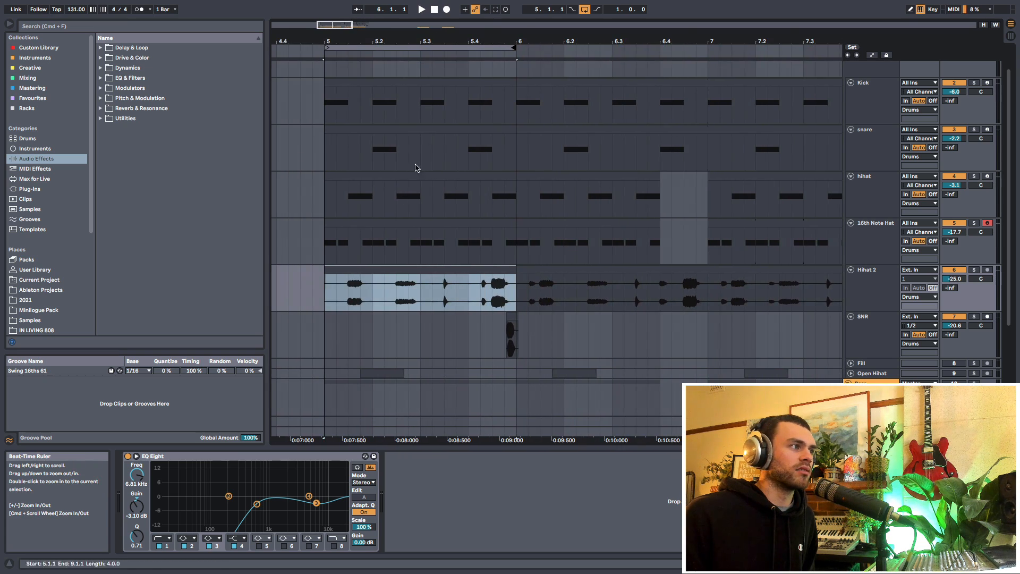
- Play the one-bar loop from bar 5 with the Hihat 2 track deactivated
{"action": "left_click", "coordinate": [330, 307]}
{"action": "left_click", "coordinate": [882, 277]}
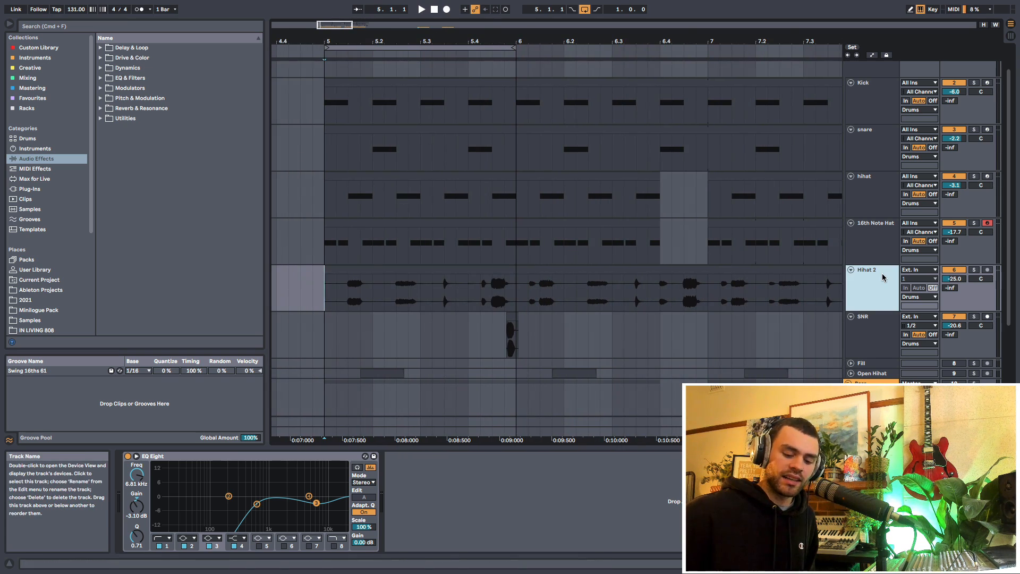
{"action": "key", "text": "space"}
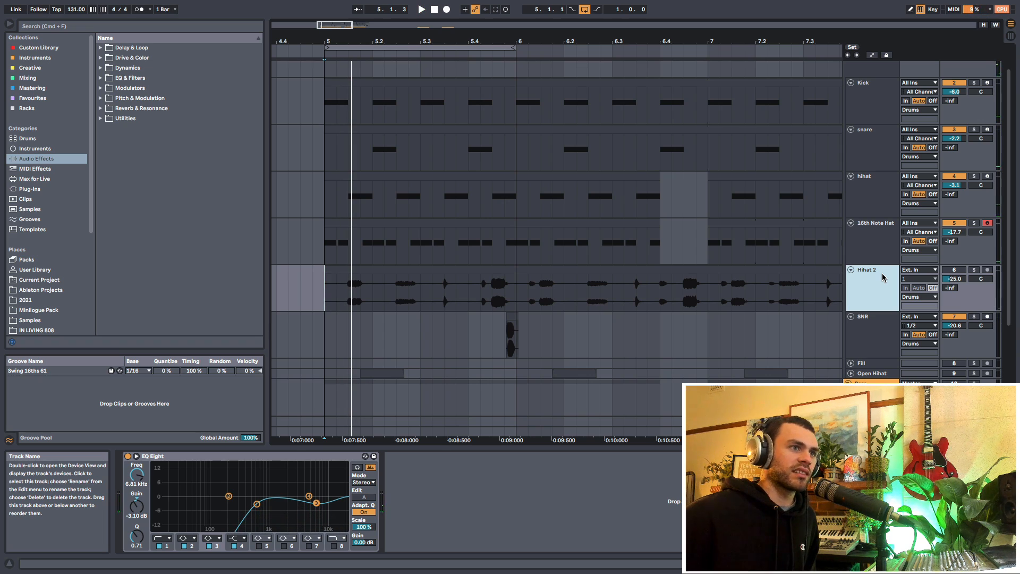
- Reactivate the Hihat 2 track and play the one-bar loop with the SNR track deactivated
{"action": "key", "text": "0"}
{"action": "key", "text": "space"}
{"action": "left_click", "coordinate": [952, 317]}
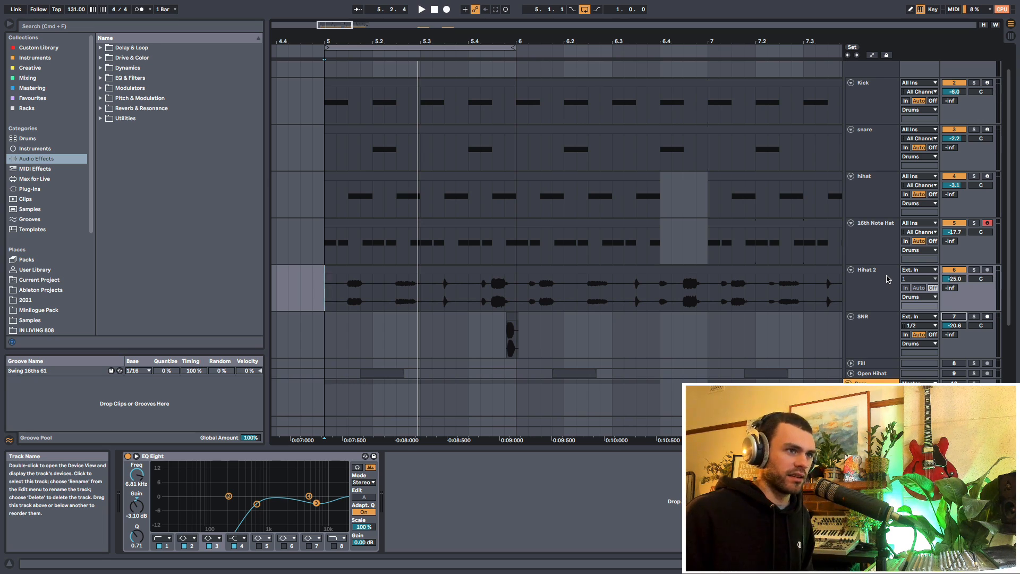
- Reactivate the SNR track and play the one-bar loop from bar 5 with all parts
{"action": "key", "text": "space"}
{"action": "left_click_drag", "start_coordinate": [351, 41], "coordinate": [355, 27]}
{"action": "left_click", "coordinate": [875, 330]}
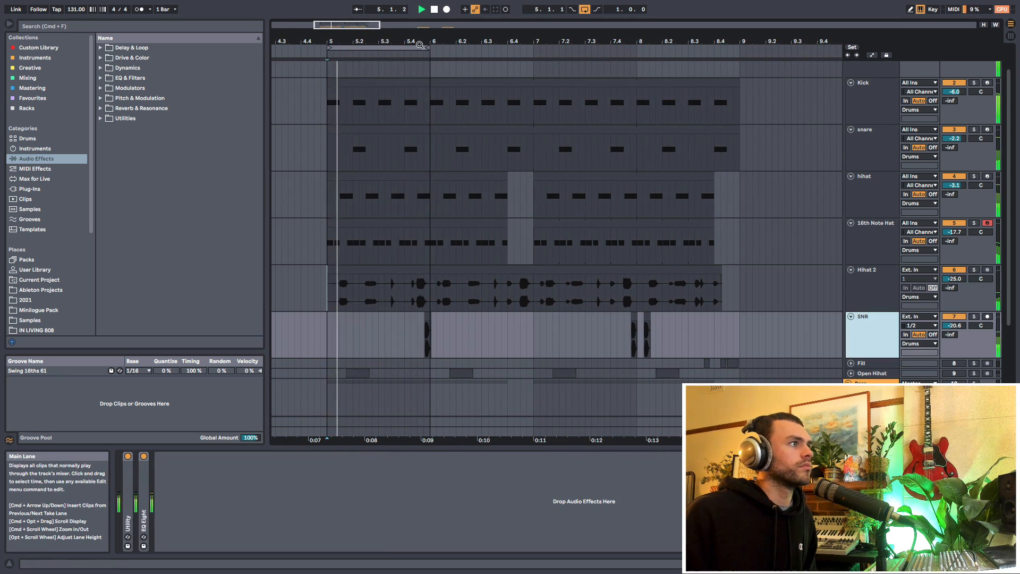
- Extend the arrangement loop to two bars, from 5.1.1 to 7.1.1, and place the insert marker at 5.1.1 on the Bass track
{"action": "left_click_drag", "start_coordinate": [429, 47], "coordinate": [523, 32]}
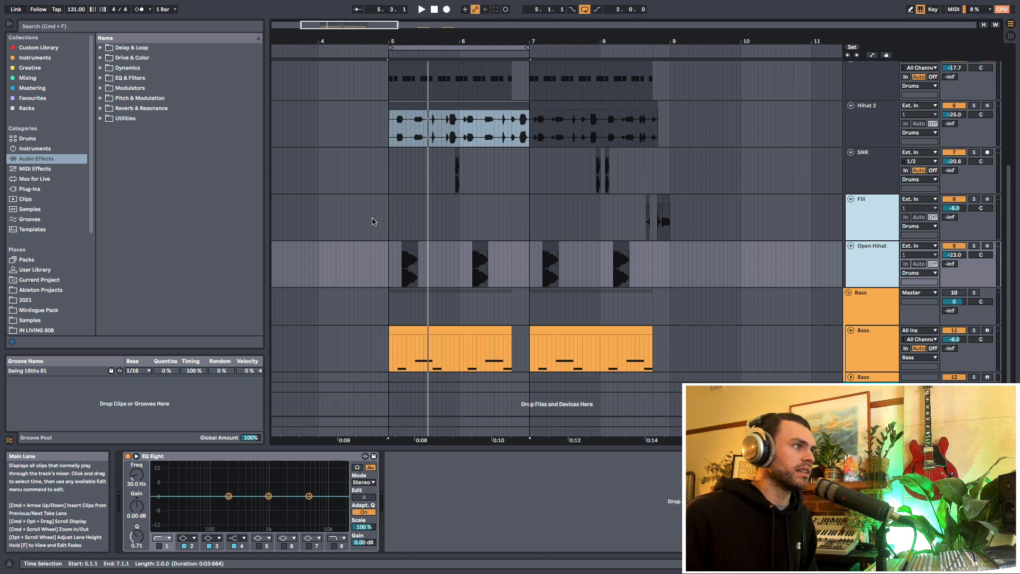
{"action": "left_click", "coordinate": [371, 337]}
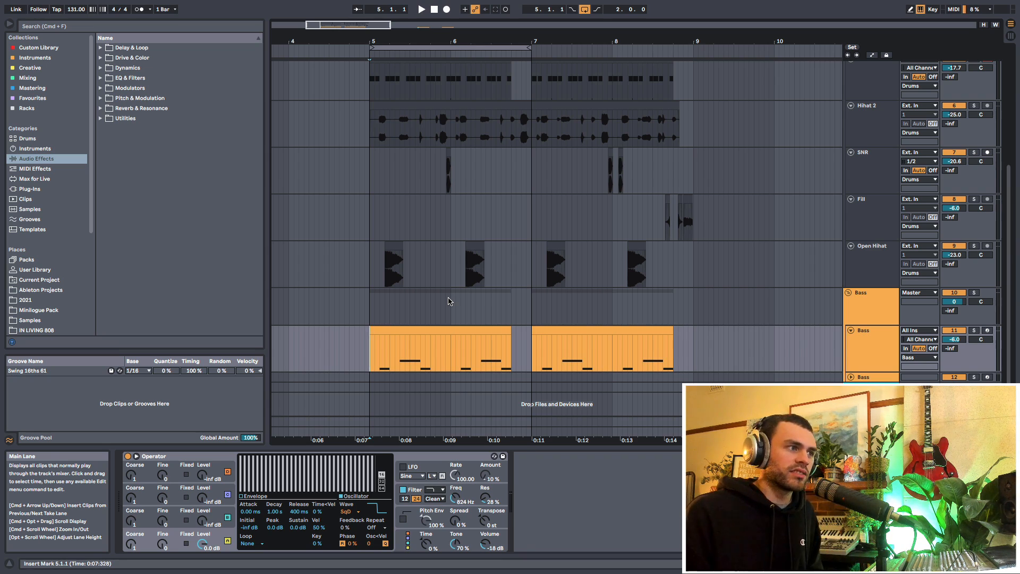
- Examine the gap after the bass notes before bar 6 and the gap between the two Bass clips
{"action": "left_click_drag", "start_coordinate": [478, 43], "coordinate": [479, 60]}
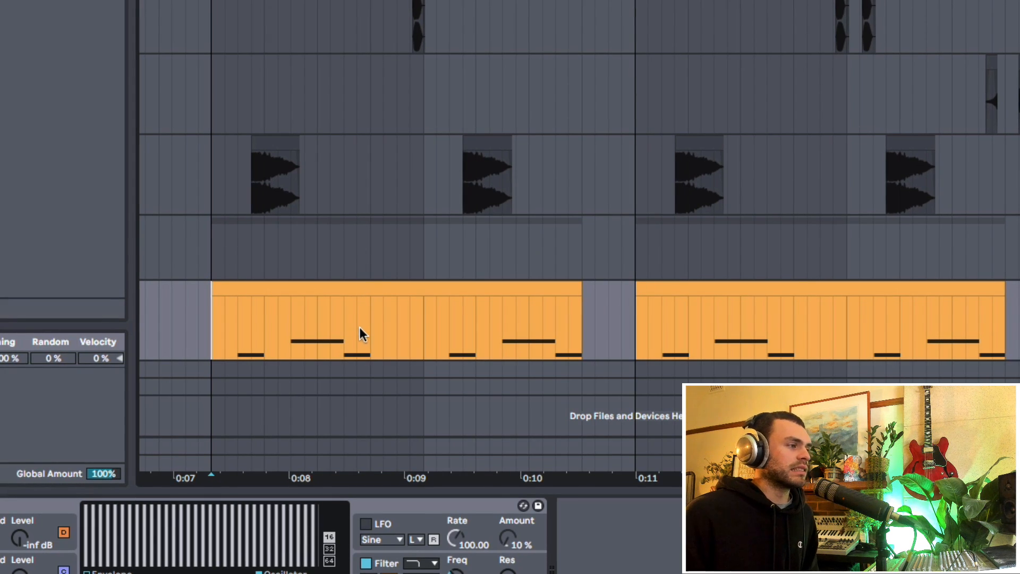
{"action": "left_click_drag", "start_coordinate": [218, 336], "coordinate": [420, 335]}
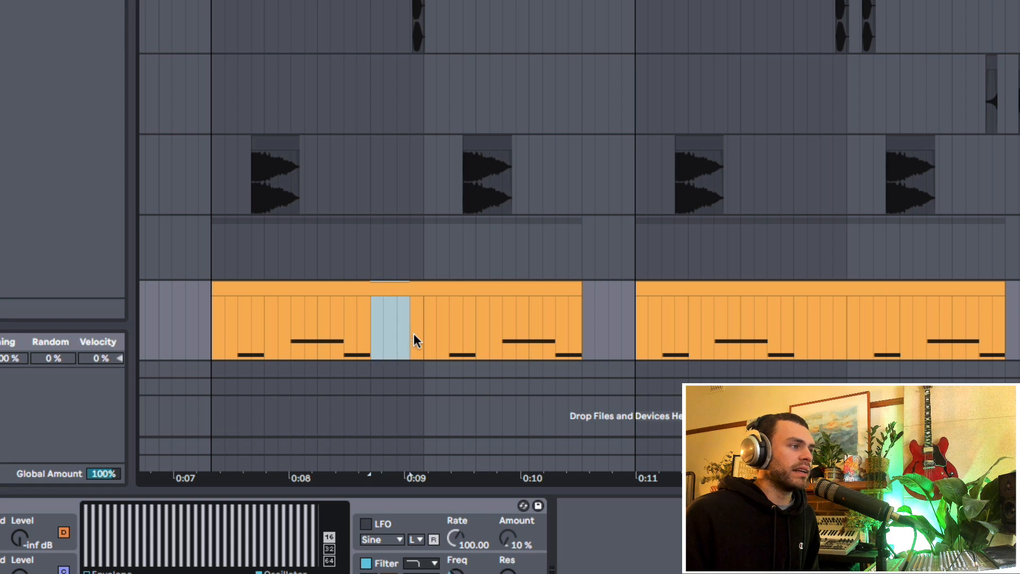
{"action": "left_click_drag", "start_coordinate": [584, 328], "coordinate": [646, 336]}
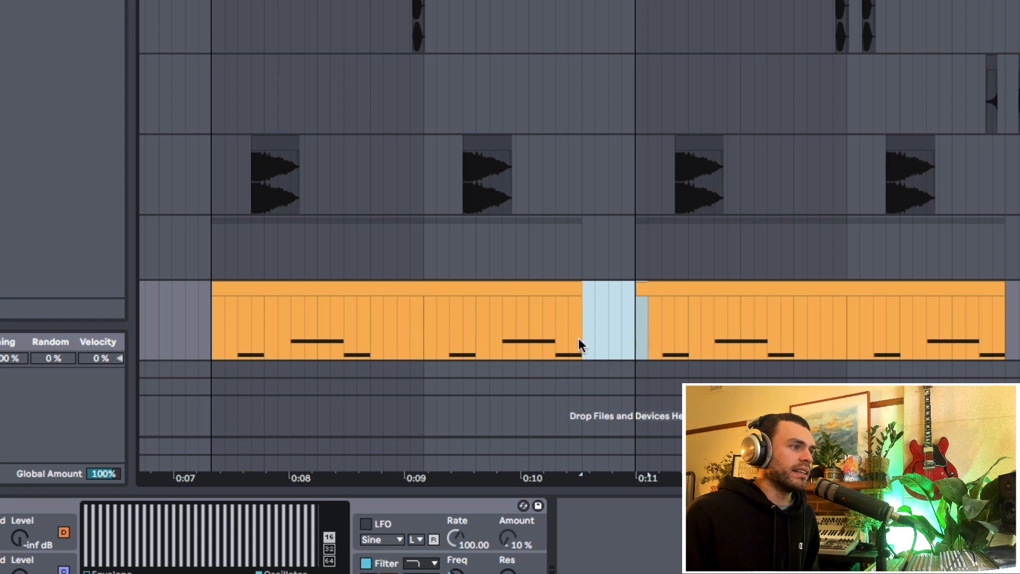
- Play the two-bar loop from 5.1.1 and select the gap after the bass notes just before bar 6
{"action": "left_click", "coordinate": [213, 342]}
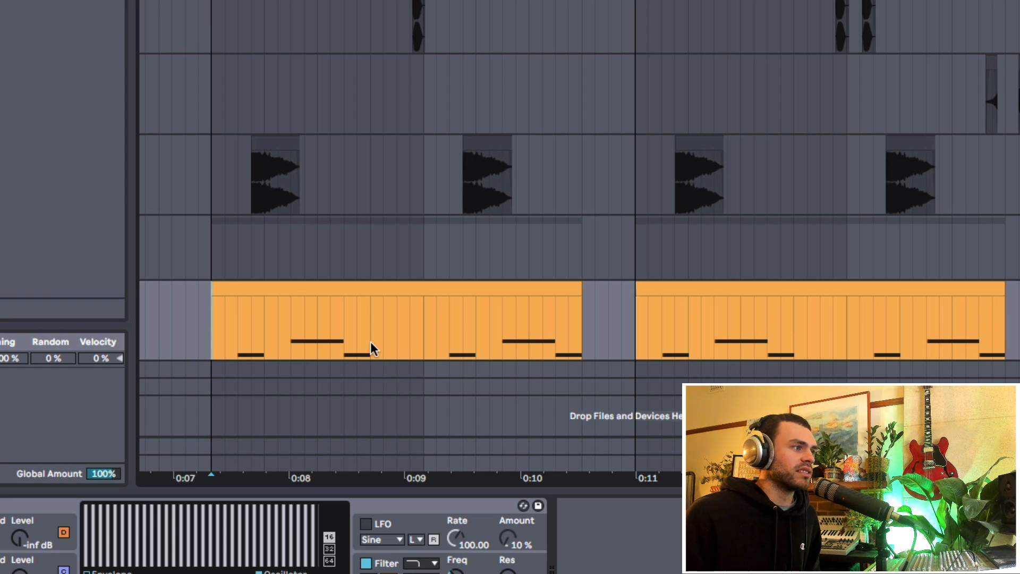
{"action": "key", "text": "space"}
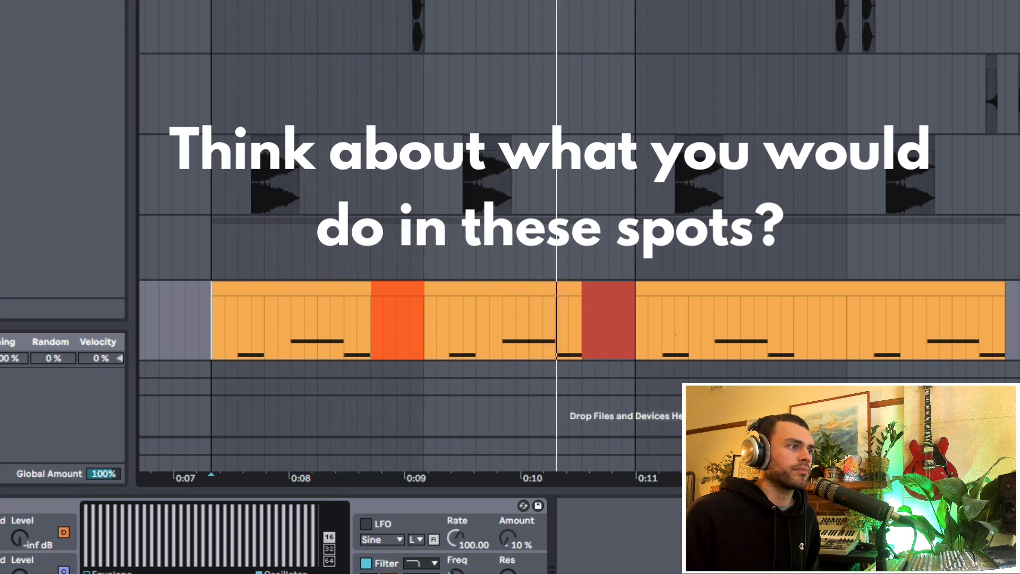
{"action": "key", "text": "space"}
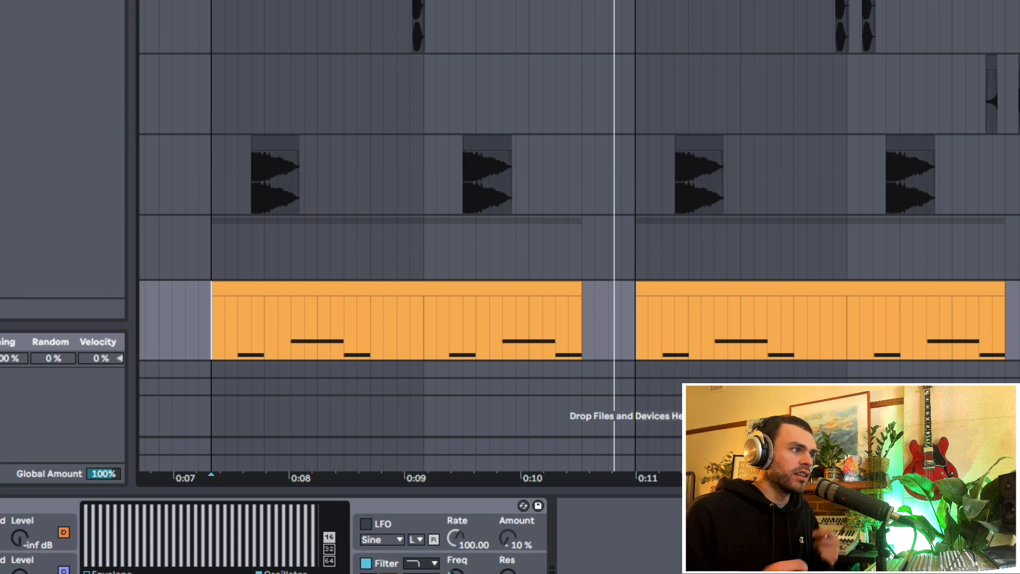
{"action": "left_click_drag", "start_coordinate": [368, 331], "coordinate": [416, 333]}
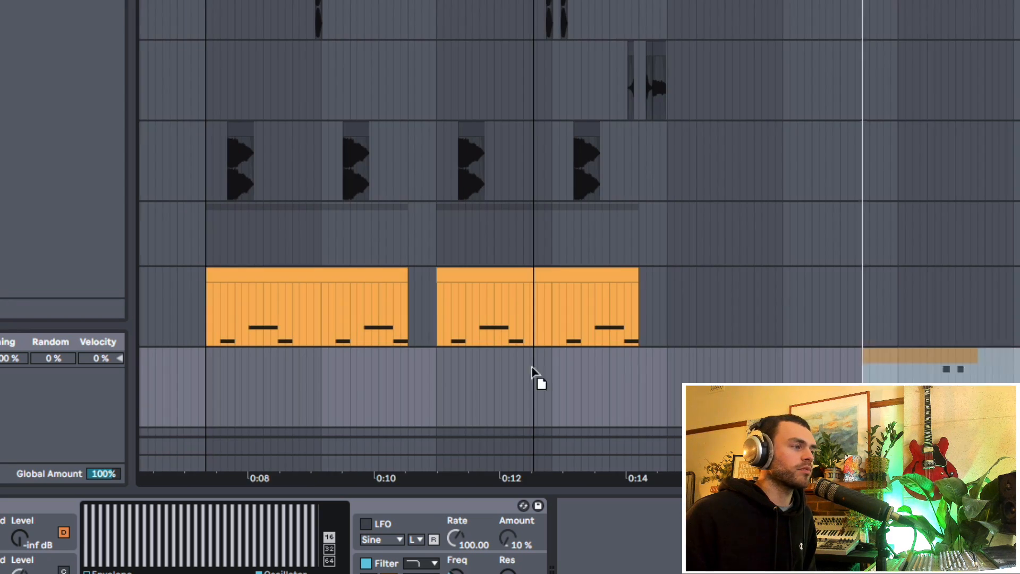
- Place the two short answering-phrase clips on the second Bass track at bars 5 and 7, and select the first clip's four notes
{"action": "left_click_drag", "start_coordinate": [532, 368], "coordinate": [224, 363]}
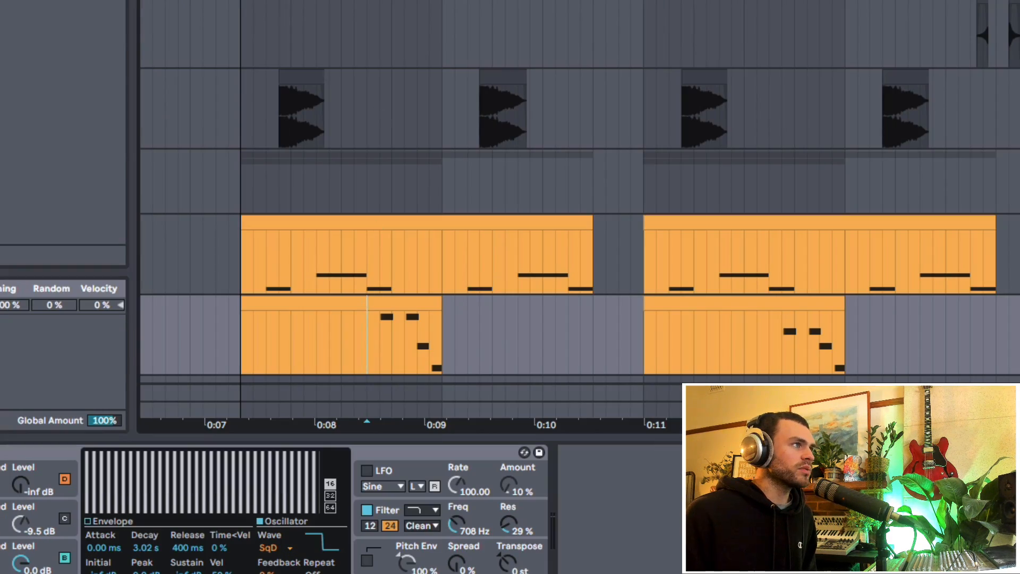
{"action": "mouse_move", "coordinate": [399, 2]}
{"action": "left_mouse_down"}
{"action": "mouse_move", "coordinate": [399, 32]}
{"action": "mouse_move", "coordinate": [399, 8]}
{"action": "left_mouse_up"}
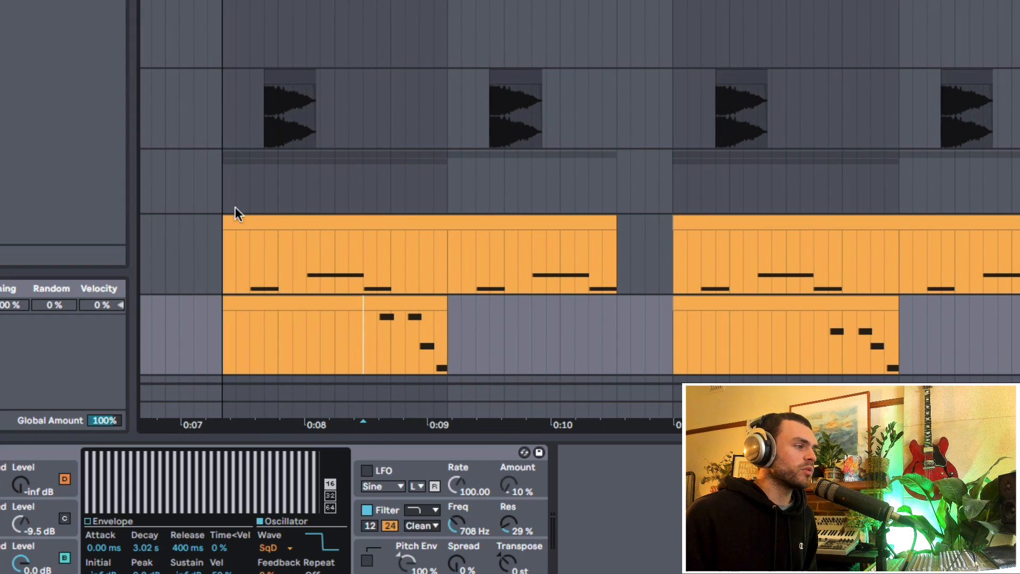
{"action": "left_click_drag", "start_coordinate": [373, 347], "coordinate": [444, 343]}
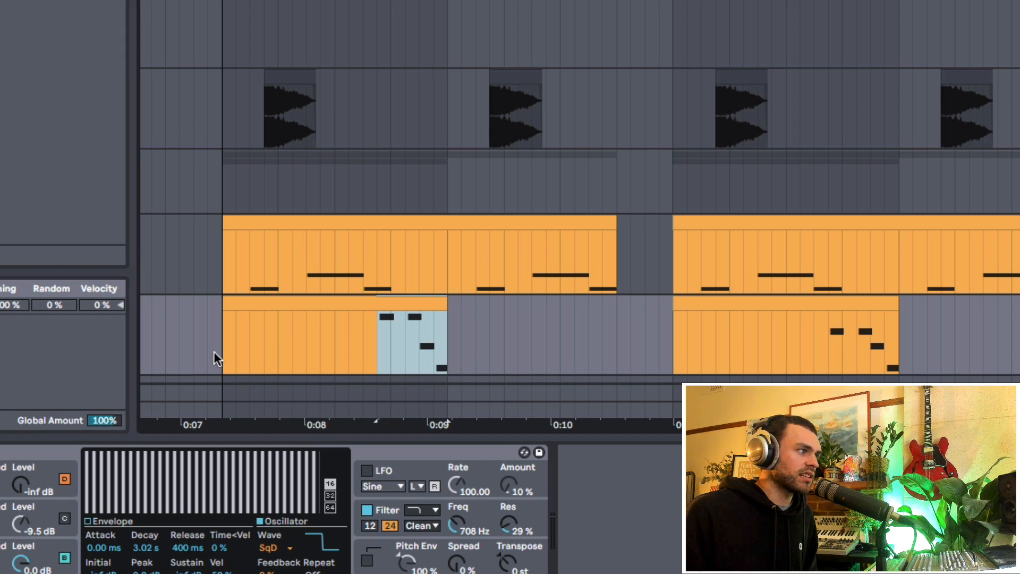
- Play the four-bar loop from bar 5 with both bass parts, and place the insert marker at bar 7 on the second Bass track
{"action": "left_click", "coordinate": [224, 341]}
{"action": "key", "text": "space"}
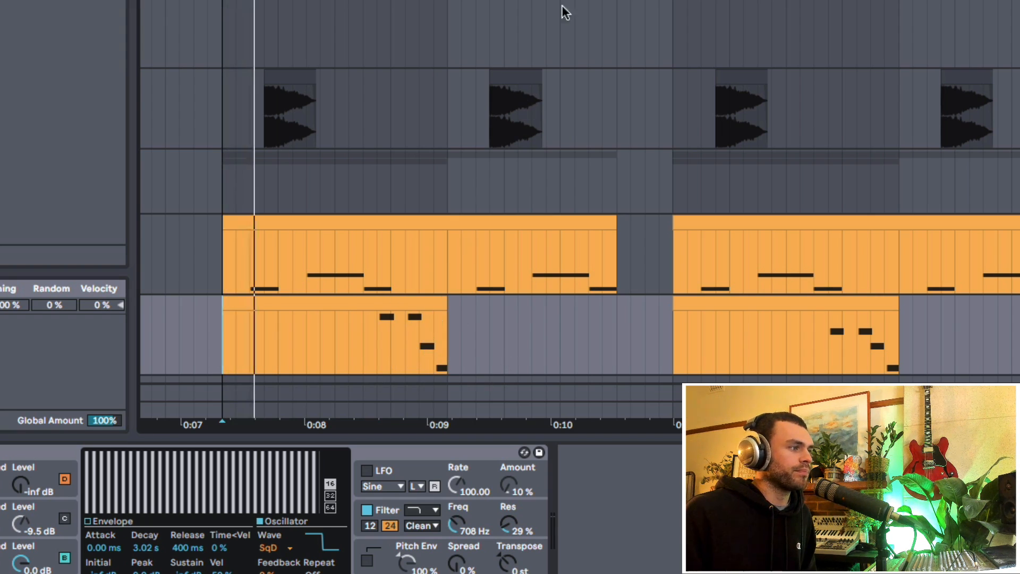
{"action": "left_click_drag", "start_coordinate": [471, 1], "coordinate": [418, 0]}
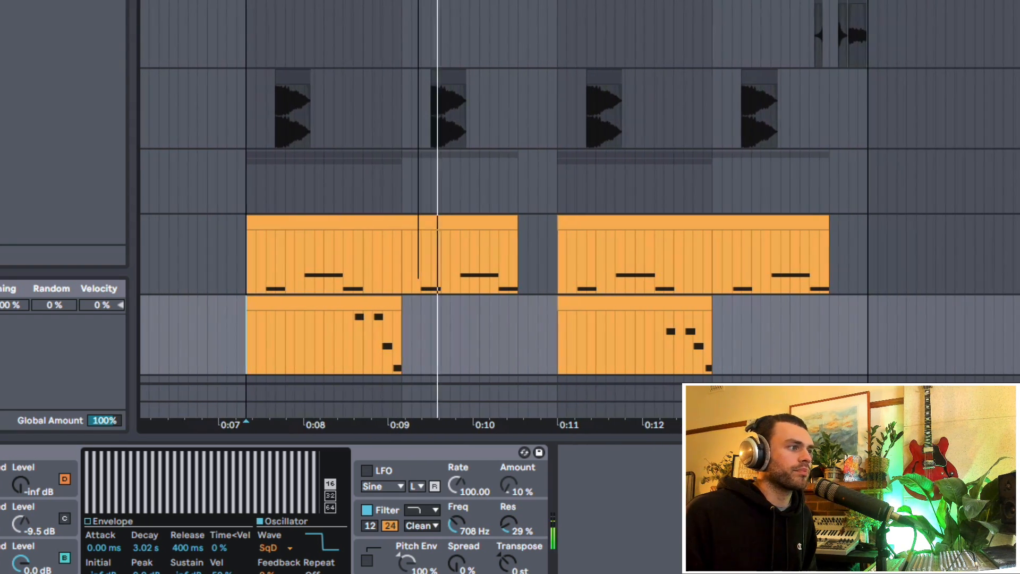
{"action": "left_click", "coordinate": [560, 337]}
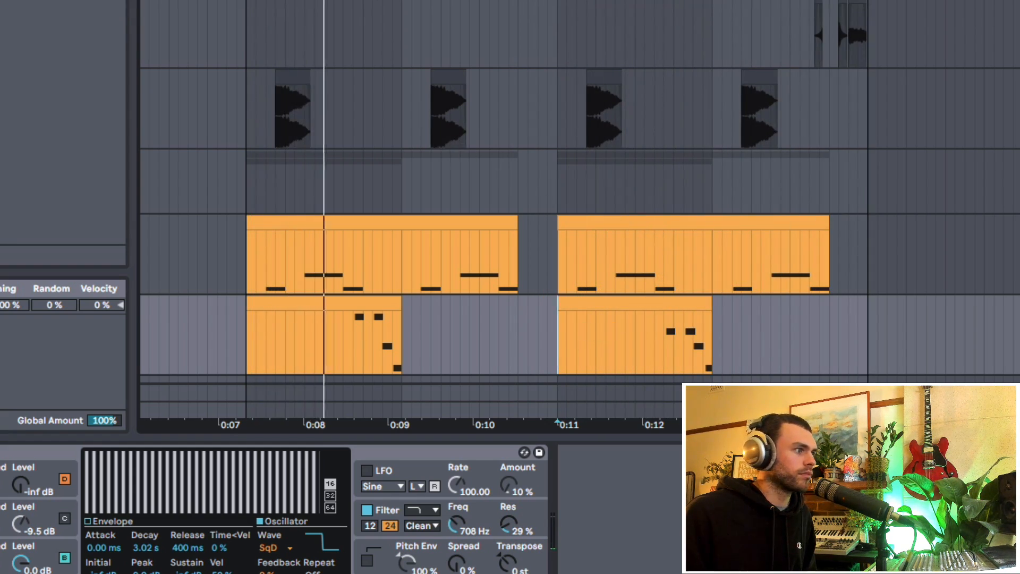
{"action": "mouse_move", "coordinate": [379, 1]}
{"action": "left_mouse_down"}
{"action": "mouse_move", "coordinate": [393, 278]}
{"action": "mouse_move", "coordinate": [453, 278]}
{"action": "mouse_move", "coordinate": [396, 257]}
{"action": "left_mouse_up"}
- Examine the four-note phrase before bar 6 on the second Bass track and its variation in the clip at bar 7
{"action": "left_click", "coordinate": [404, 340]}
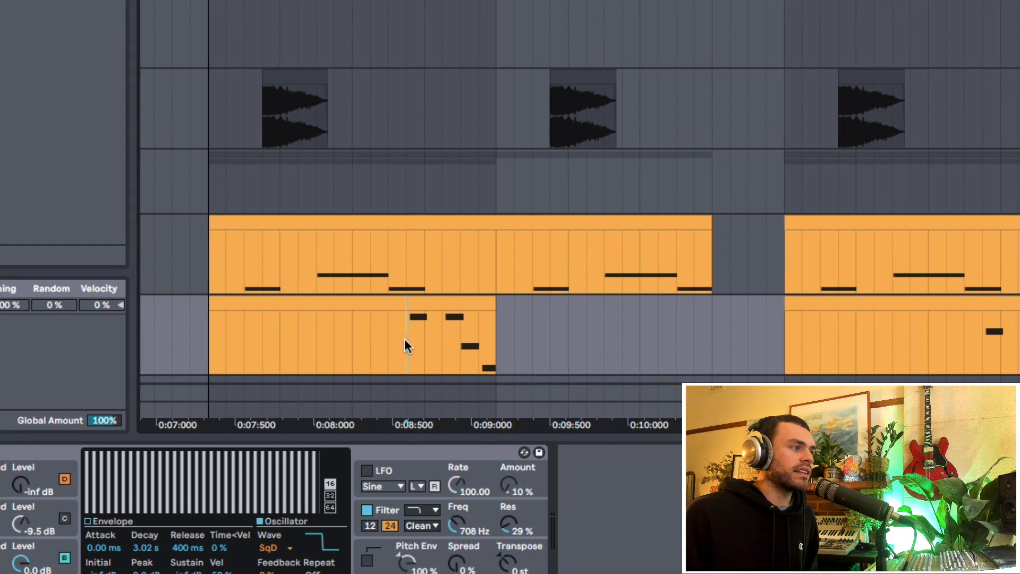
{"action": "left_click_drag", "start_coordinate": [404, 340], "coordinate": [492, 349]}
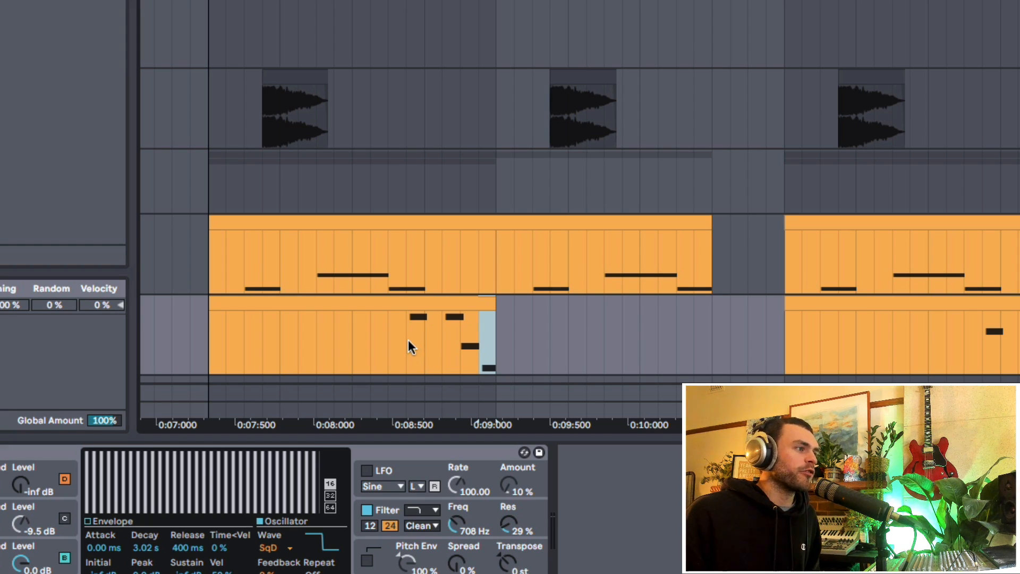
{"action": "left_click_drag", "start_coordinate": [407, 341], "coordinate": [493, 345]}
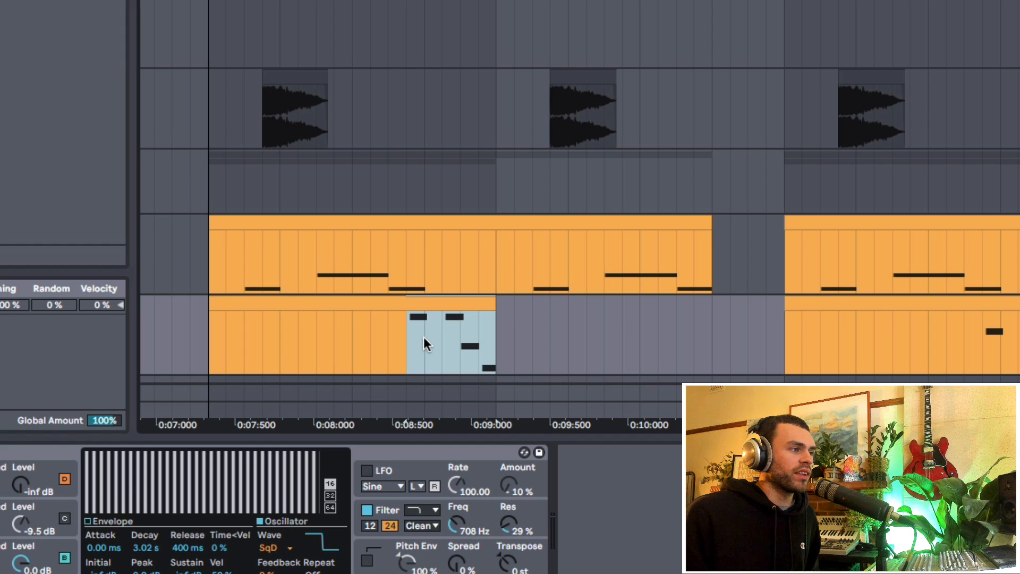
{"action": "left_click", "coordinate": [403, 341]}
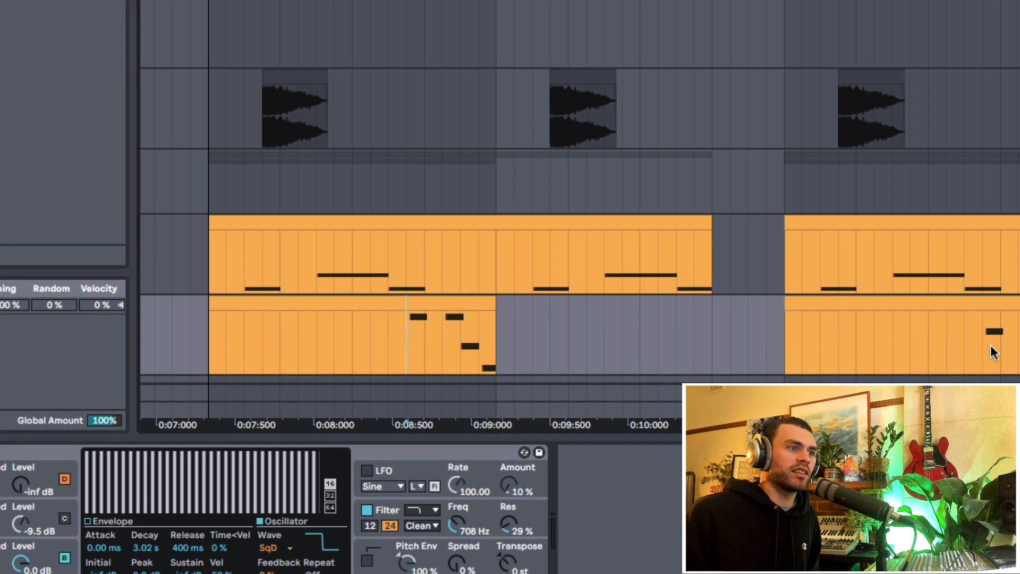
{"action": "left_click_drag", "start_coordinate": [995, 352], "coordinate": [1018, 348]}
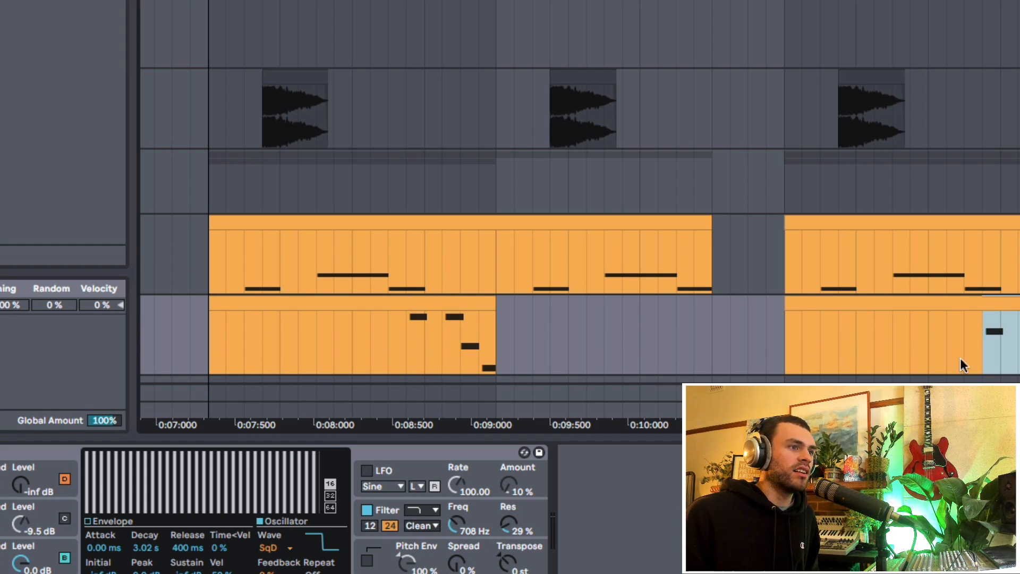
{"action": "left_click", "coordinate": [403, 330]}
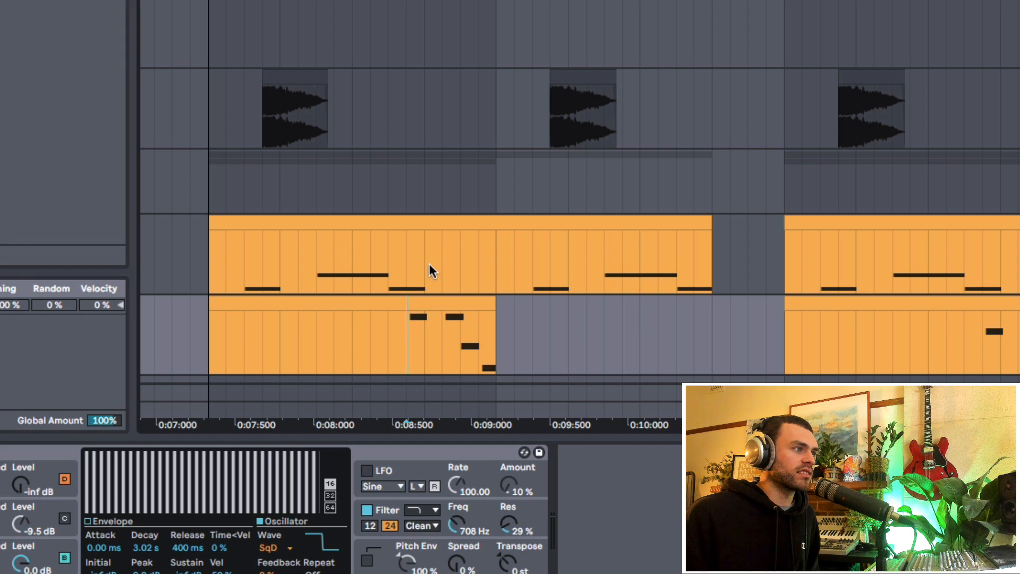
- Compare the gap before bar 6 on the first Bass track with the answering notes on the second, and return the insert marker to 5.1.1
{"action": "left_click_drag", "start_coordinate": [429, 263], "coordinate": [496, 260]}
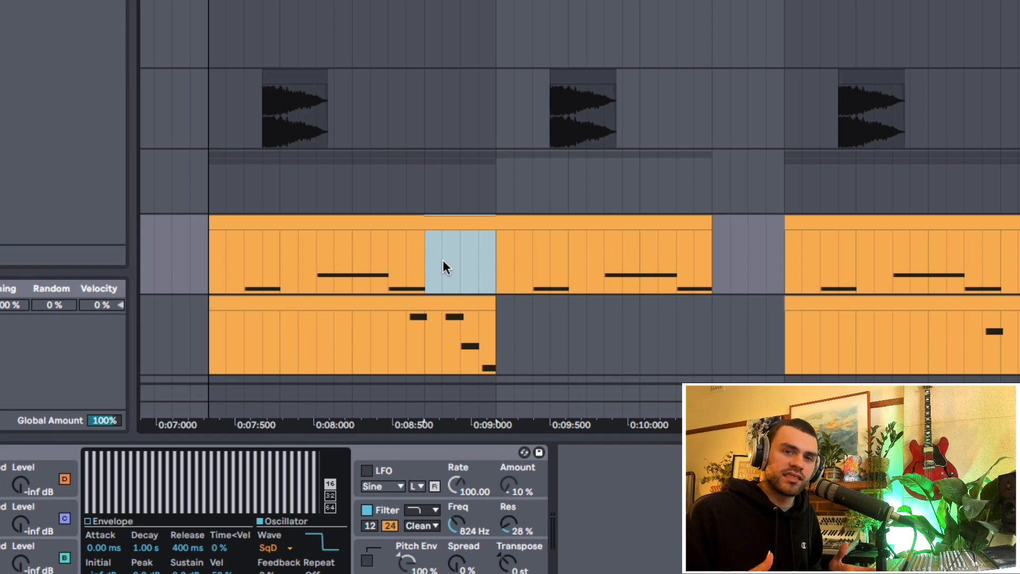
{"action": "left_click", "coordinate": [413, 338]}
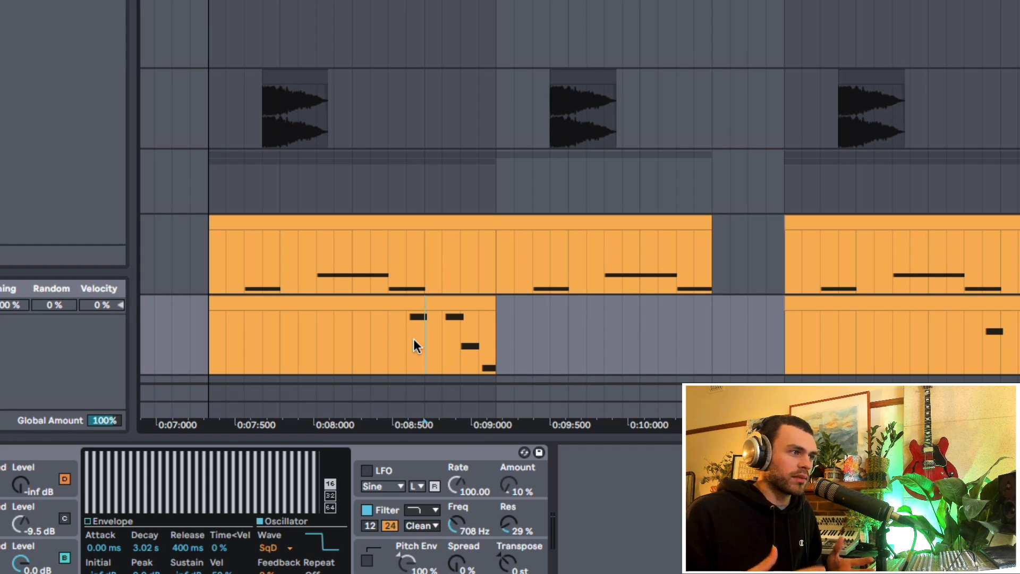
{"action": "left_click_drag", "start_coordinate": [414, 340], "coordinate": [505, 339]}
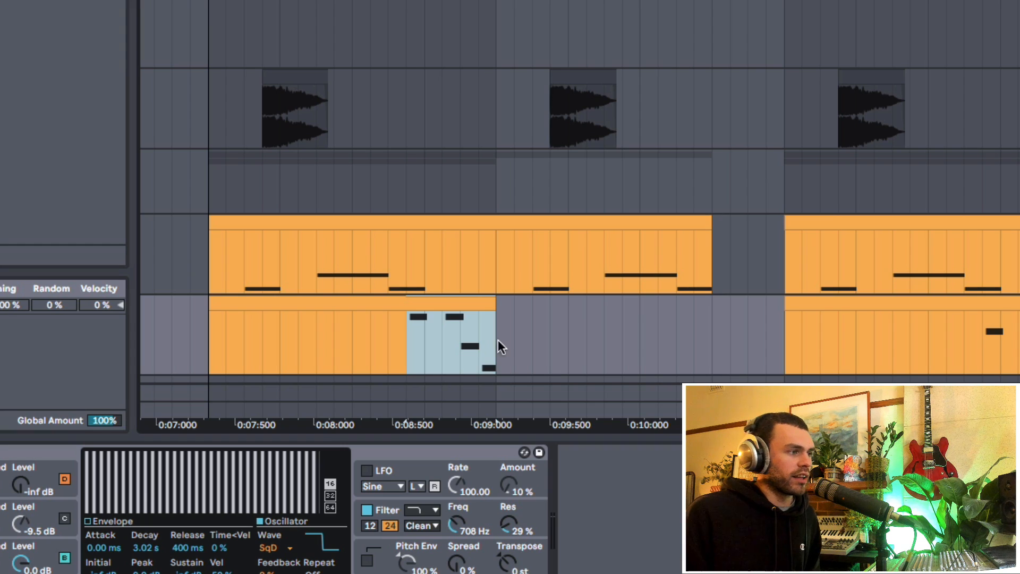
{"action": "left_click", "coordinate": [214, 271]}
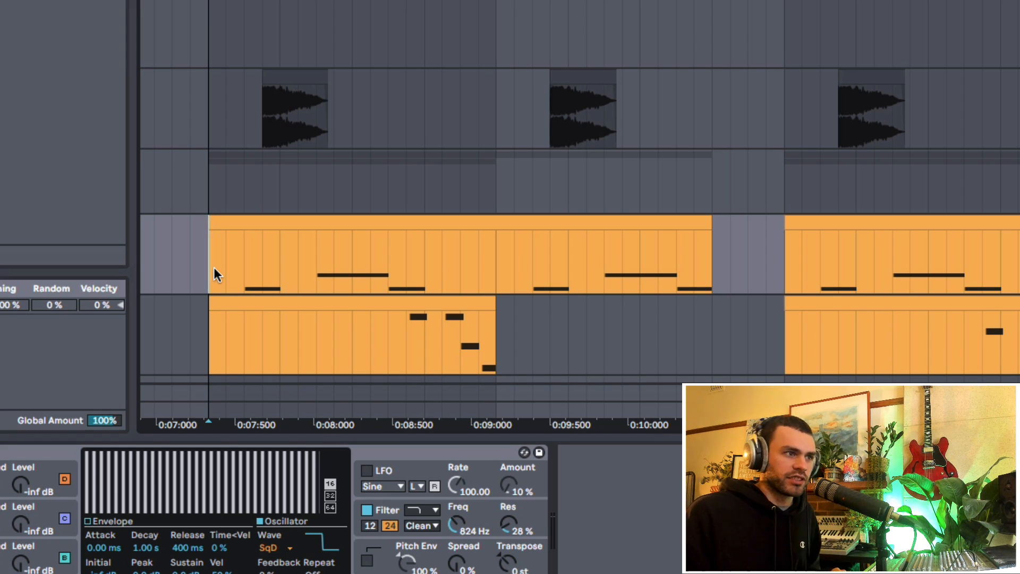
- Paste the short chord clip onto the Synth track at the start of bar 5
{"action": "scroll", "coordinate": [269, 261], "scroll_direction": "down", "scroll_amount": 5}
{"action": "scroll", "coordinate": [503, 255], "scroll_direction": "down", "scroll_amount": 2}
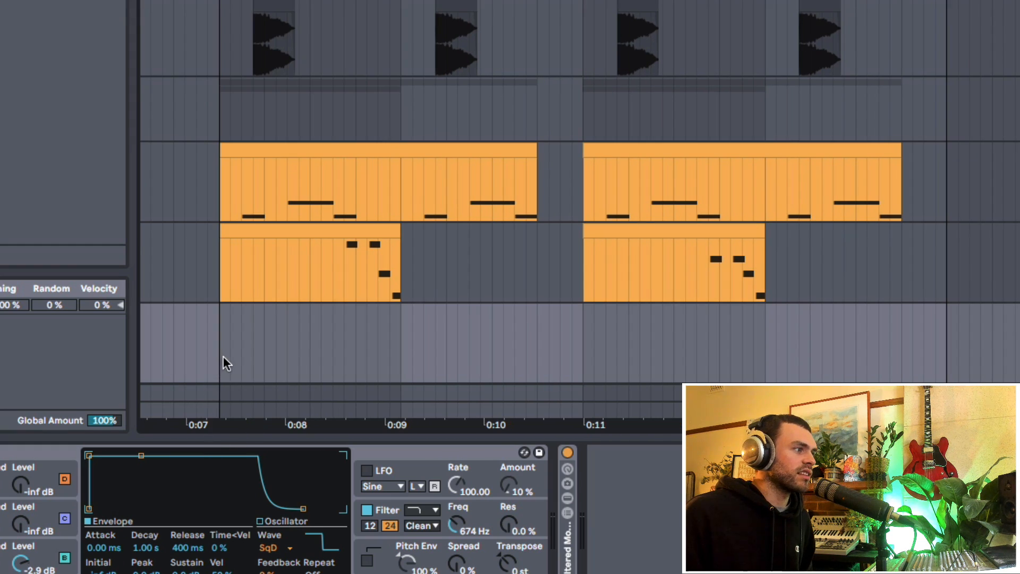
{"action": "left_click", "coordinate": [223, 356]}
{"action": "key", "text": "super+v"}
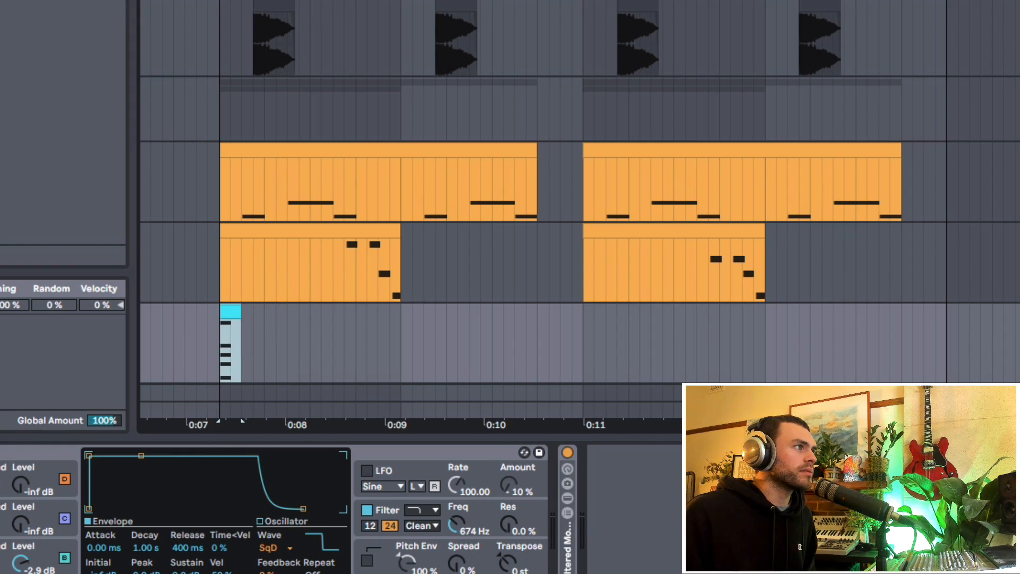
{"action": "left_click_drag", "start_coordinate": [274, 1], "coordinate": [274, 20]}
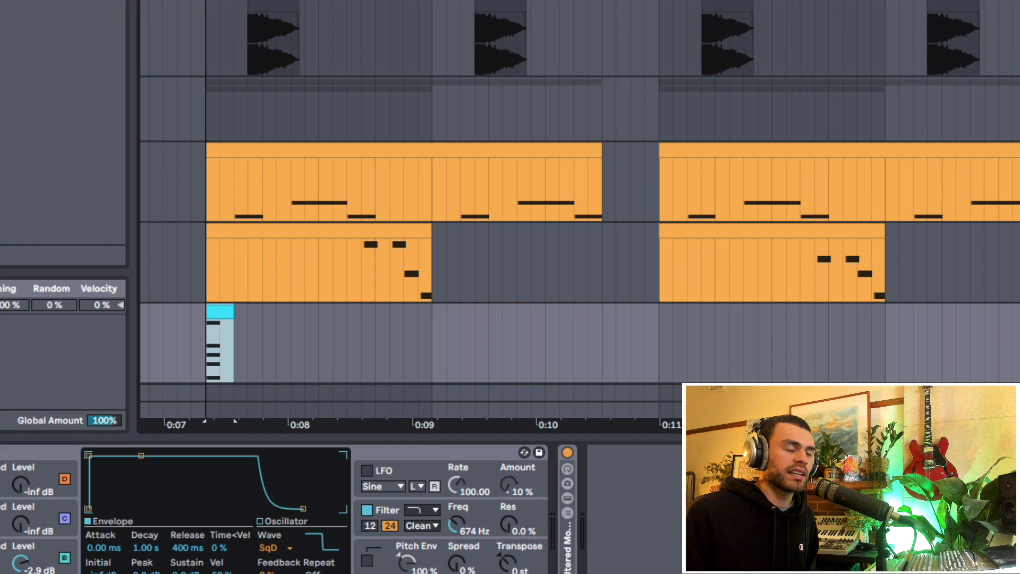
- Play the four-bar loop from 5.1.1 on the first Bass track with drums and both bass parts
{"action": "left_click", "coordinate": [203, 209]}
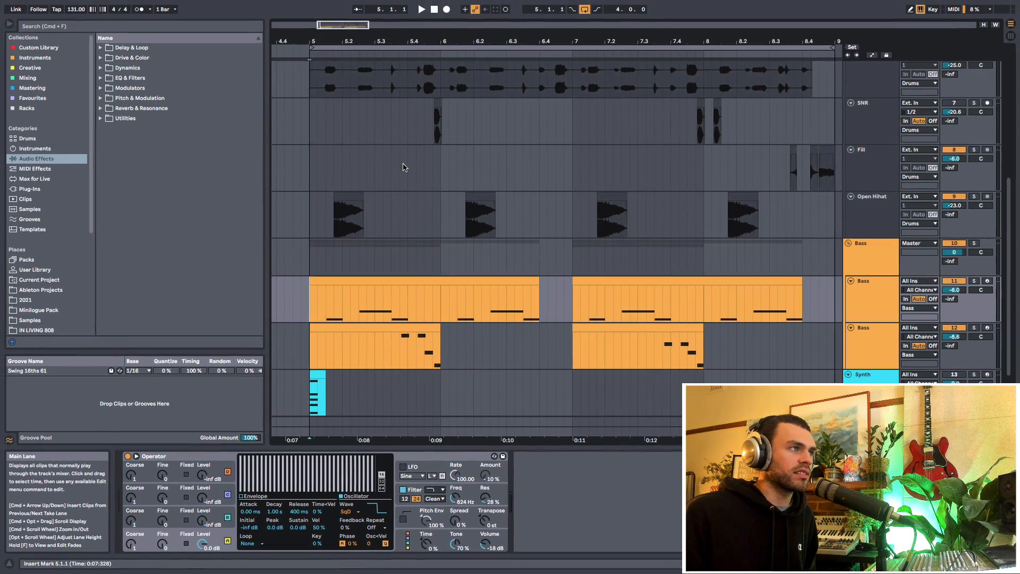
{"action": "key", "text": "space"}
{"action": "left_click_drag", "start_coordinate": [463, 42], "coordinate": [399, 25]}
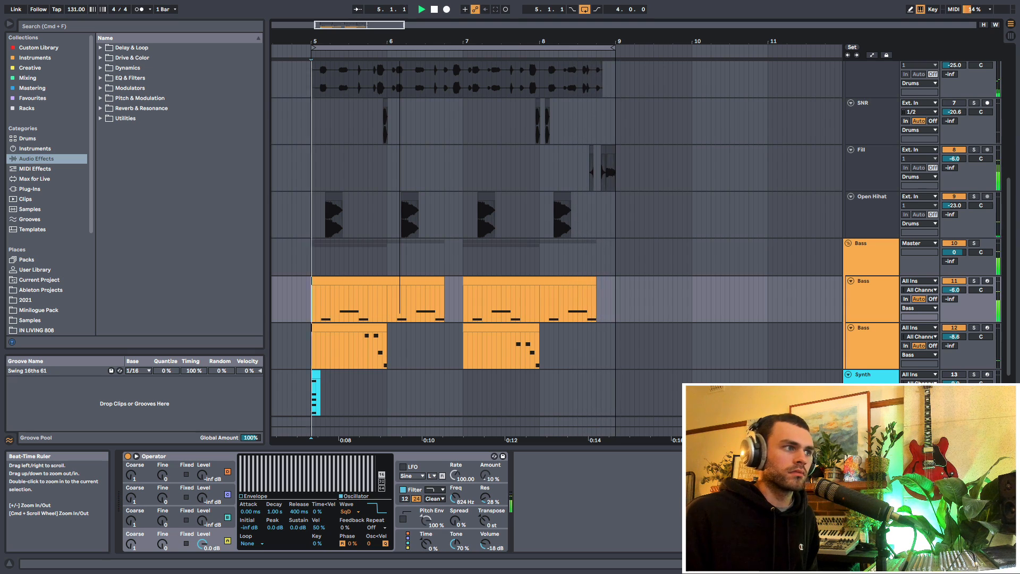
{"action": "key", "text": "space"}
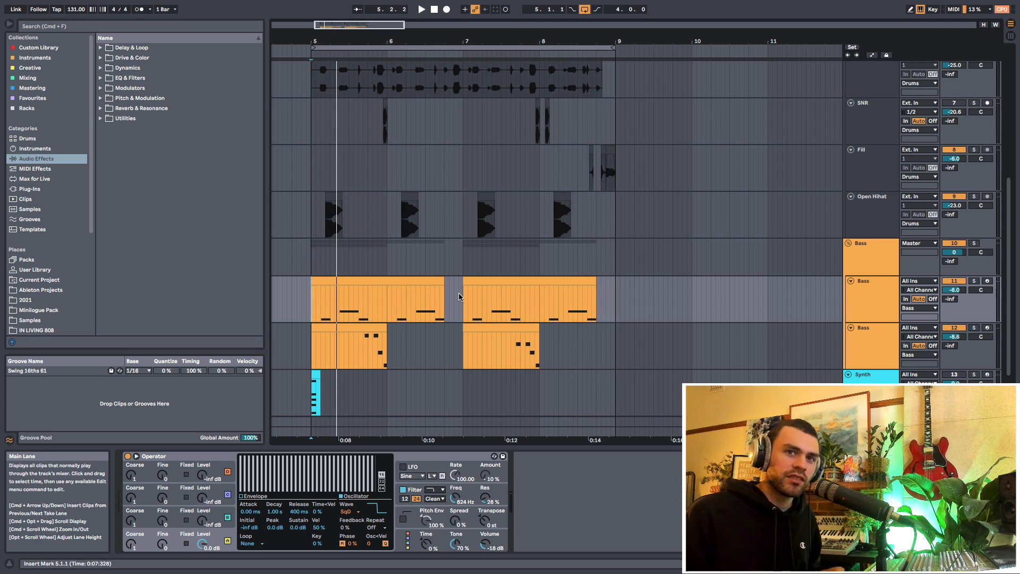
- Examine the gap from 6.4.1 to 7.1.1 on the hihat and 16th Note Hat tracks by selecting it
{"action": "left_click", "coordinate": [438, 294]}
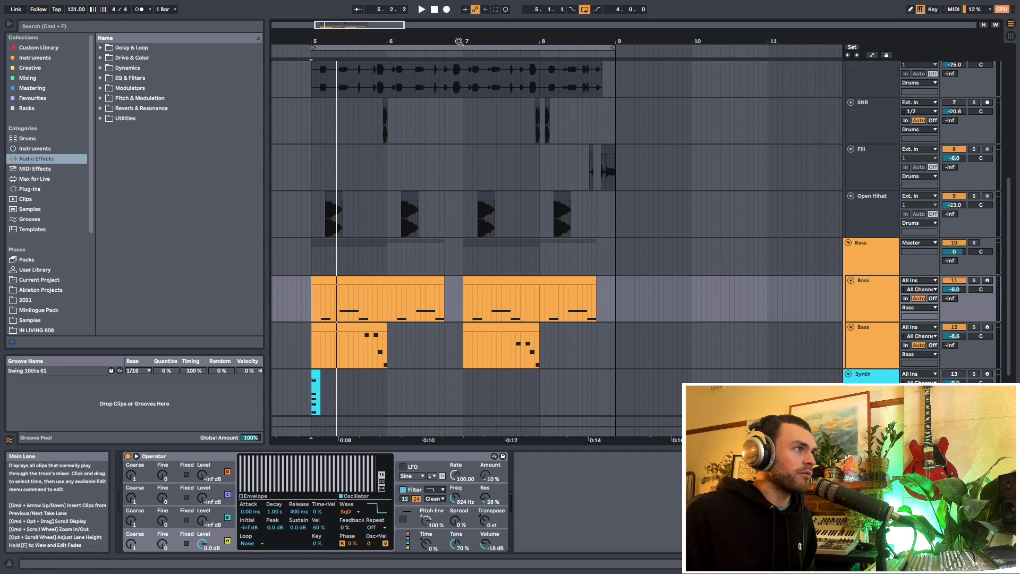
{"action": "scroll", "coordinate": [457, 276], "scroll_direction": "up", "scroll_amount": 5}
{"action": "scroll", "coordinate": [476, 271], "scroll_direction": "up", "scroll_amount": 3}
{"action": "scroll", "coordinate": [467, 252], "scroll_direction": "up", "scroll_amount": 3}
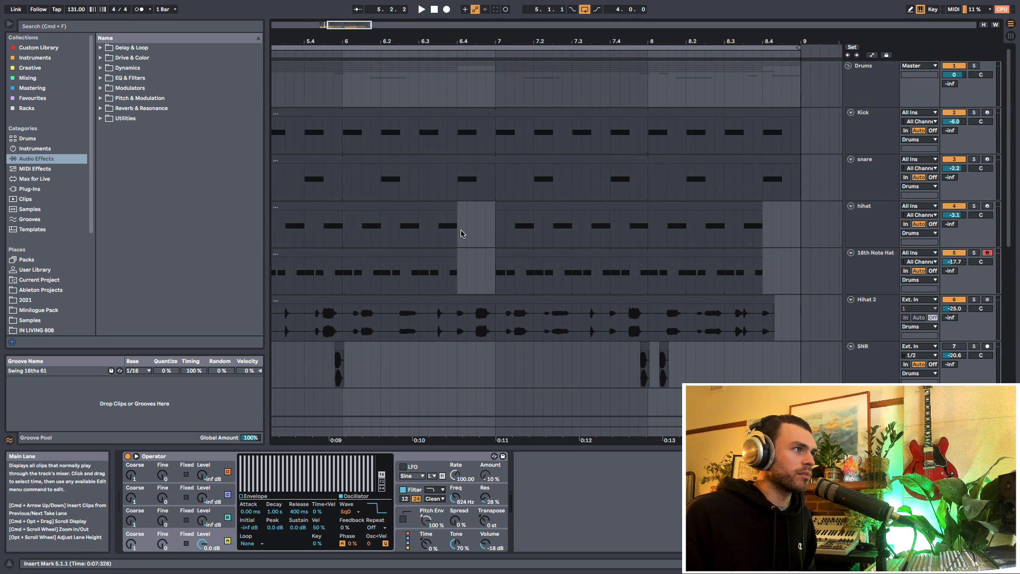
{"action": "left_click_drag", "start_coordinate": [461, 273], "coordinate": [493, 226]}
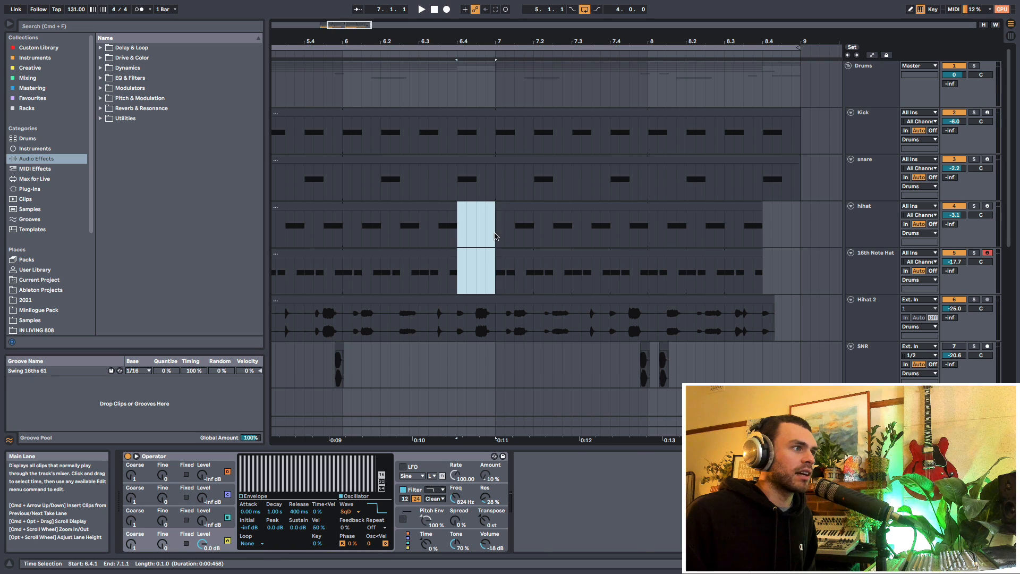
{"action": "scroll", "coordinate": [451, 327], "scroll_direction": "down", "scroll_amount": 1}
{"action": "scroll", "coordinate": [450, 327], "scroll_direction": "up", "scroll_amount": 1}
- Play the arrangement from 6.2.1 twice through the gap between the two clips on the first Bass track
{"action": "left_click", "coordinate": [378, 228]}
{"action": "scroll", "coordinate": [449, 297], "scroll_direction": "down", "scroll_amount": 6}
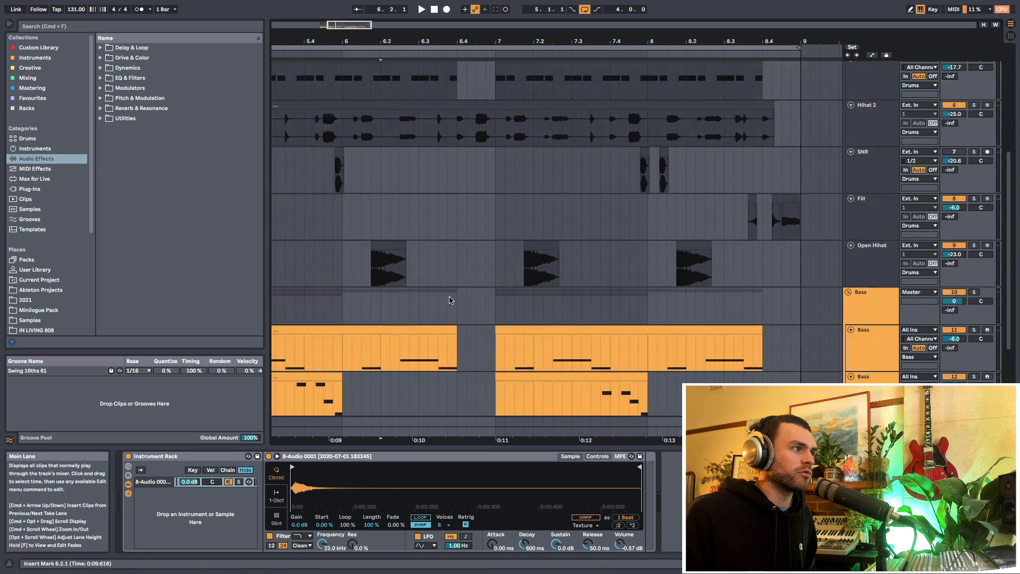
{"action": "key", "text": "space"}
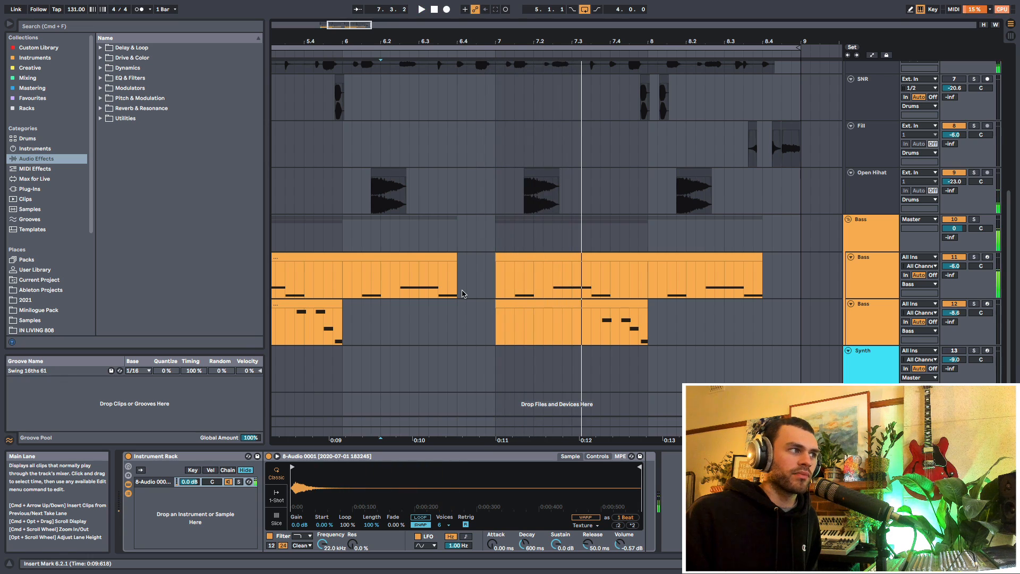
{"action": "key", "text": "space"}
{"action": "key", "text": "space"}
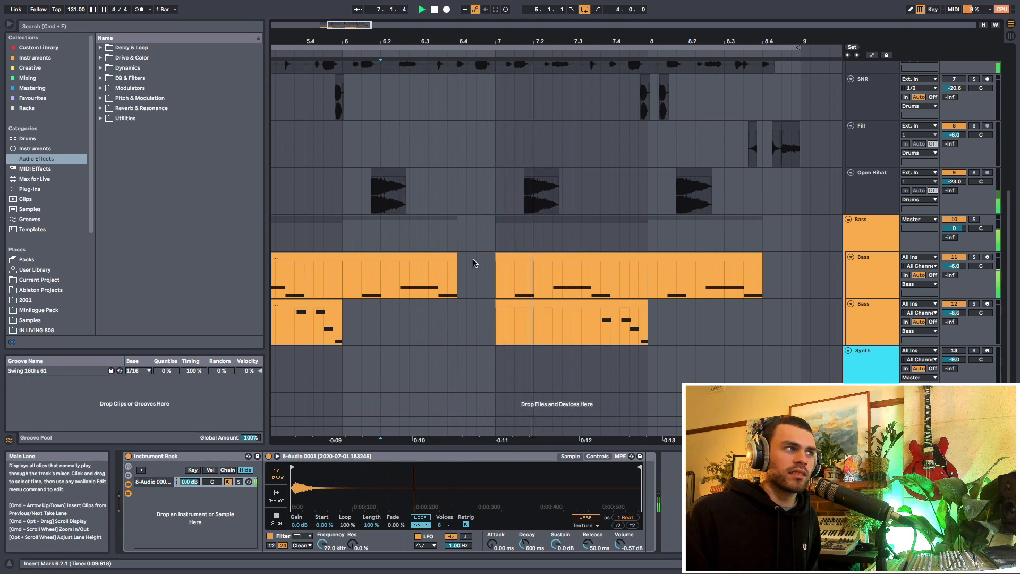
{"action": "key", "text": "space"}
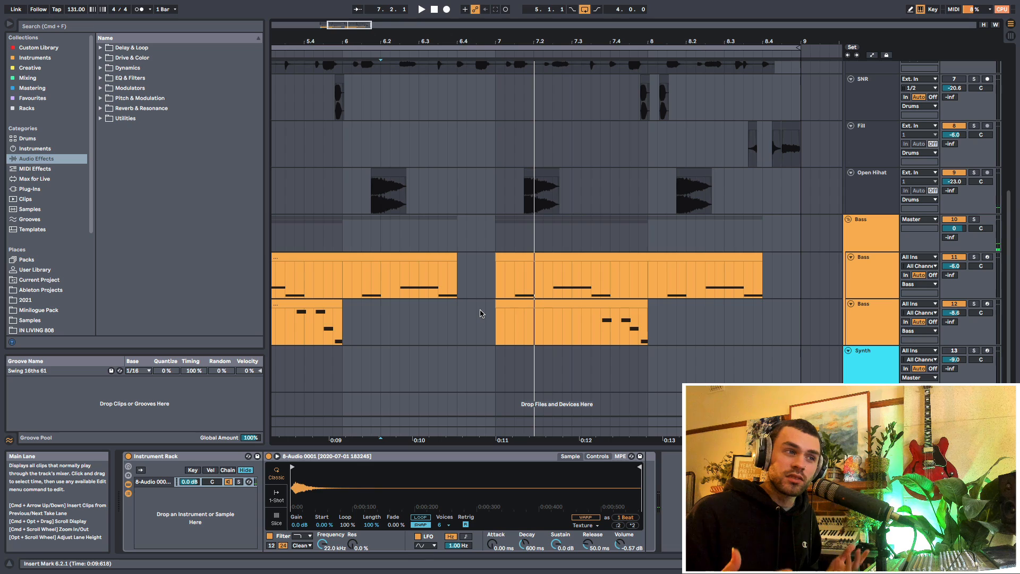
- Move the Synth chord clip into the gap between the first Bass track's clips, starting at 6.4.1
{"action": "left_click_drag", "start_coordinate": [283, 369], "coordinate": [514, 339]}
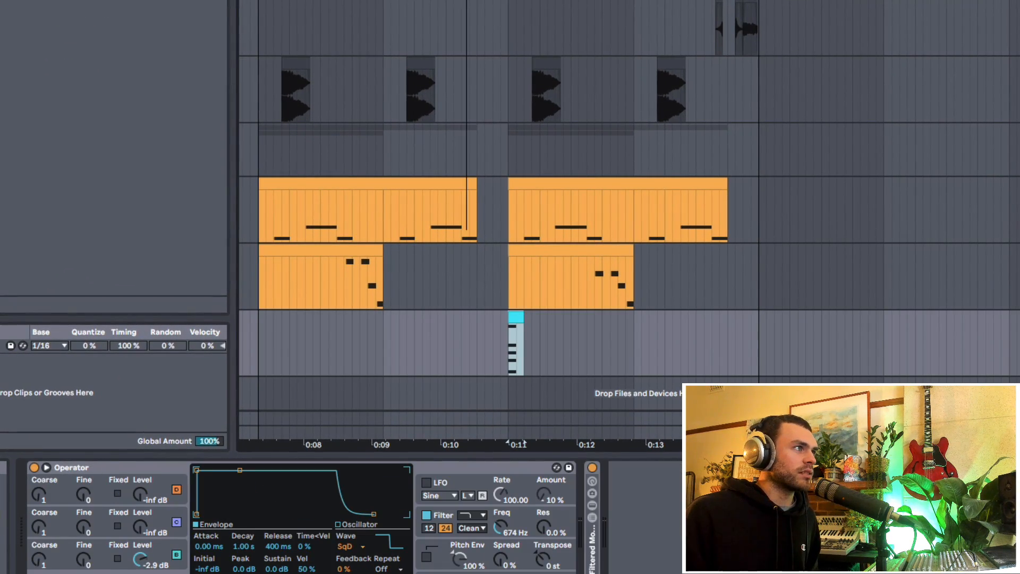
{"action": "scroll", "coordinate": [430, 310], "scroll_direction": "up", "scroll_amount": 5}
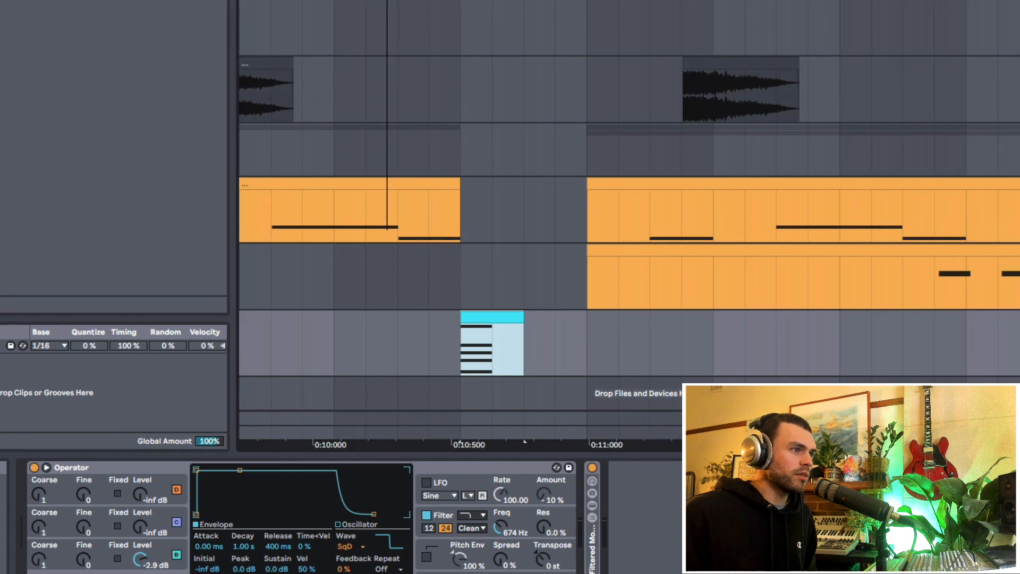
- Stop playback and move the Synth chord clip toward the end of the gap between the first Bass track's clips
{"action": "key", "text": "space"}
{"action": "left_click_drag", "start_coordinate": [488, 317], "coordinate": [566, 325]}
{"action": "left_click", "coordinate": [518, 357]}
{"action": "left_click", "coordinate": [576, 353]}
- Take the Synth chord clip out of the gap and play the four-bar loop from 5.1.1 without it
{"action": "key", "text": "super+z"}
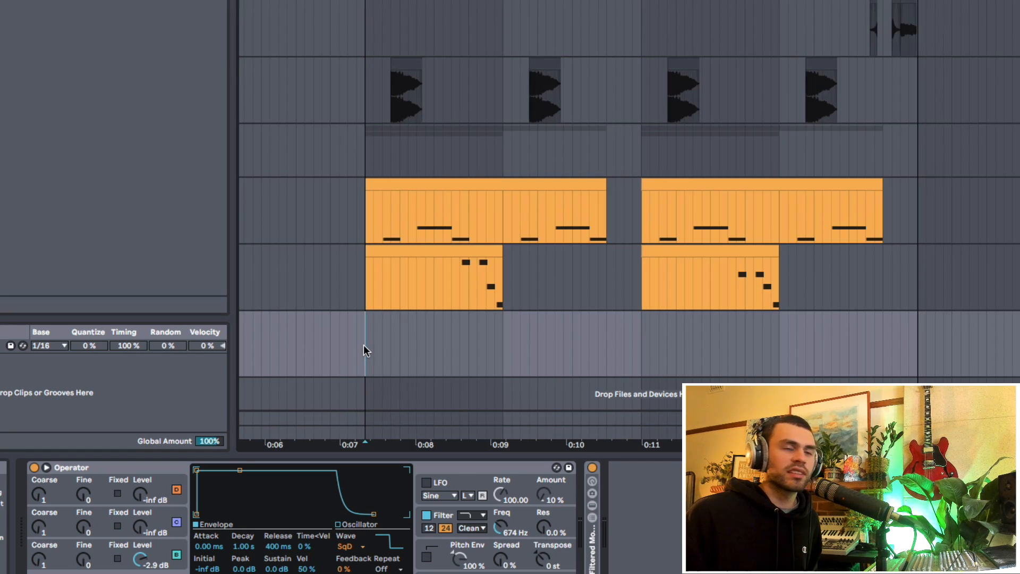
{"action": "key", "text": "space"}
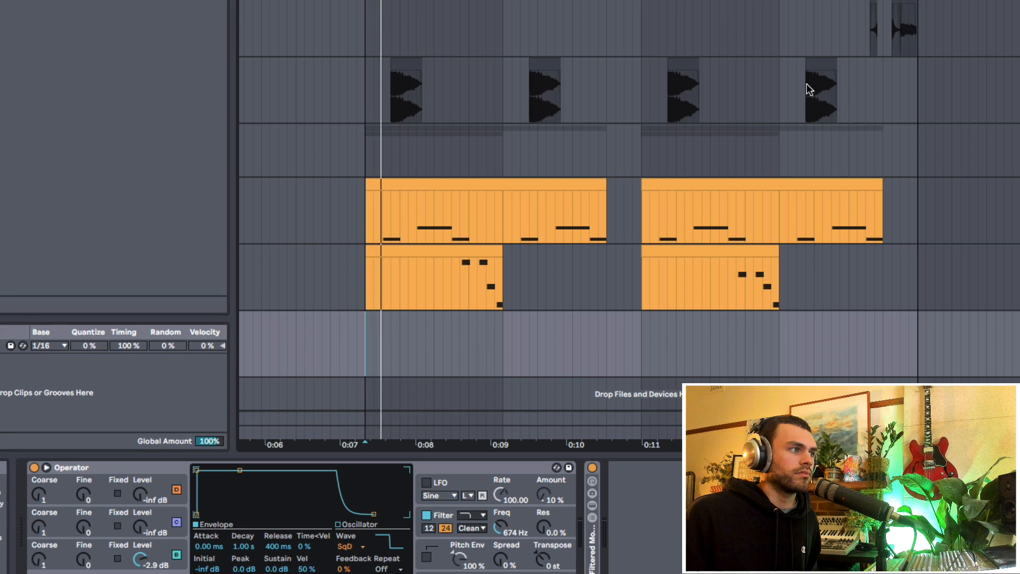
- Paste the Synth chord clip at 6.4.3, in the second half of the gap, and play the arrangement from 6.1.1
{"action": "left_click_drag", "start_coordinate": [574, 1], "coordinate": [523, 1]}
{"action": "left_click", "coordinate": [616, 354]}
{"action": "key", "text": "space"}
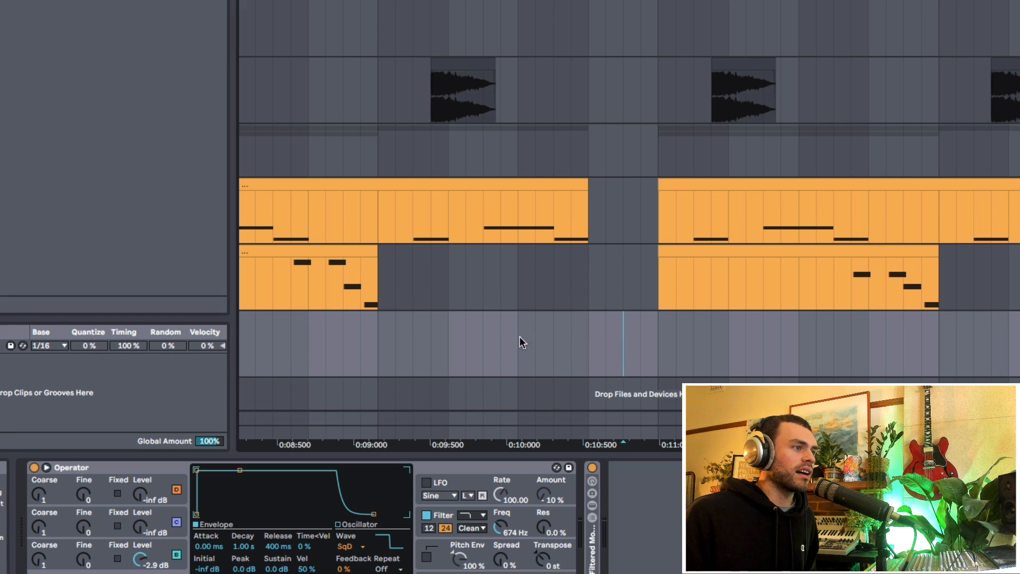
{"action": "key", "text": "super+v"}
{"action": "left_click", "coordinate": [464, 333]}
{"action": "left_click", "coordinate": [388, 342]}
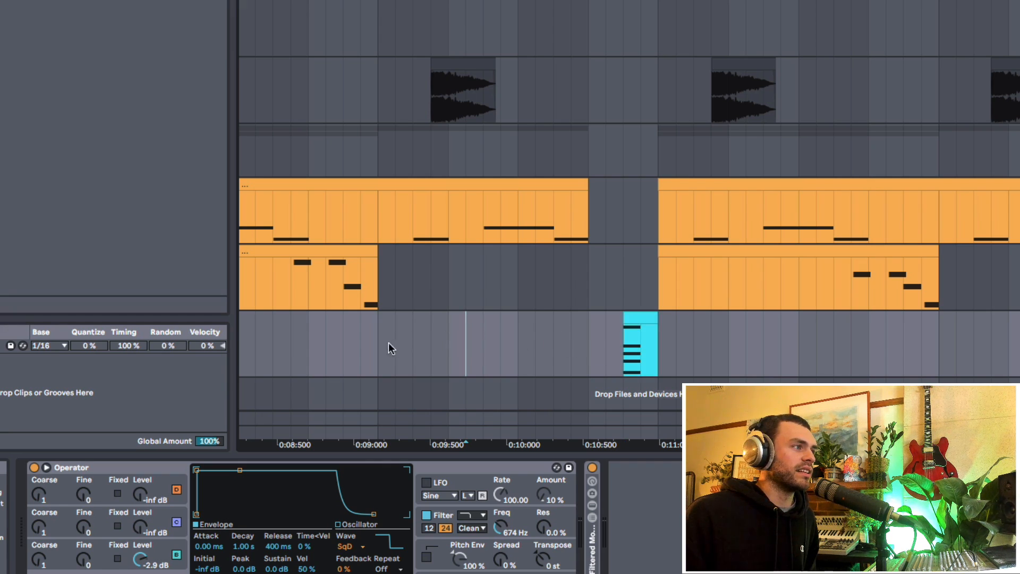
{"action": "key", "text": "space"}
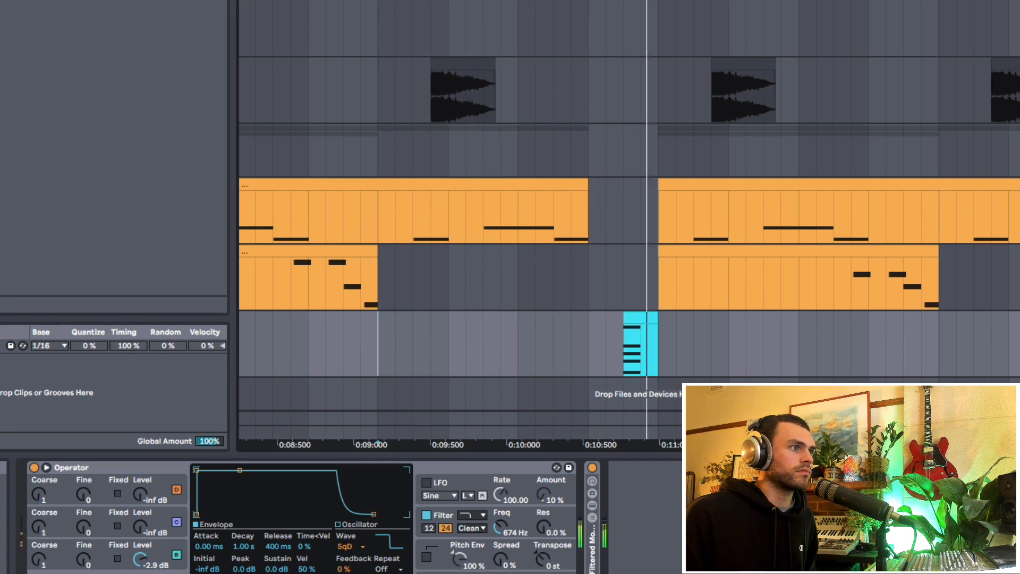
- Add a copy of the Synth chord clip ending at 9.1.1 and play the four-bar loop from 5.1.1
{"action": "left_click_drag", "start_coordinate": [486, 1], "coordinate": [411, 1]}
{"action": "left_click", "coordinate": [707, 353]}
{"action": "left_click", "coordinate": [712, 353]}
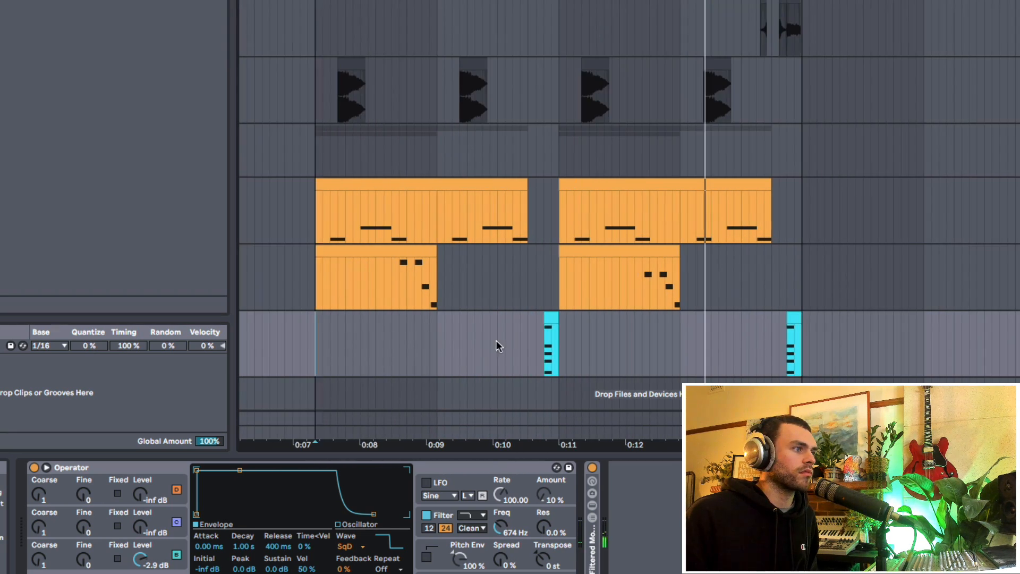
{"action": "key", "text": "space"}
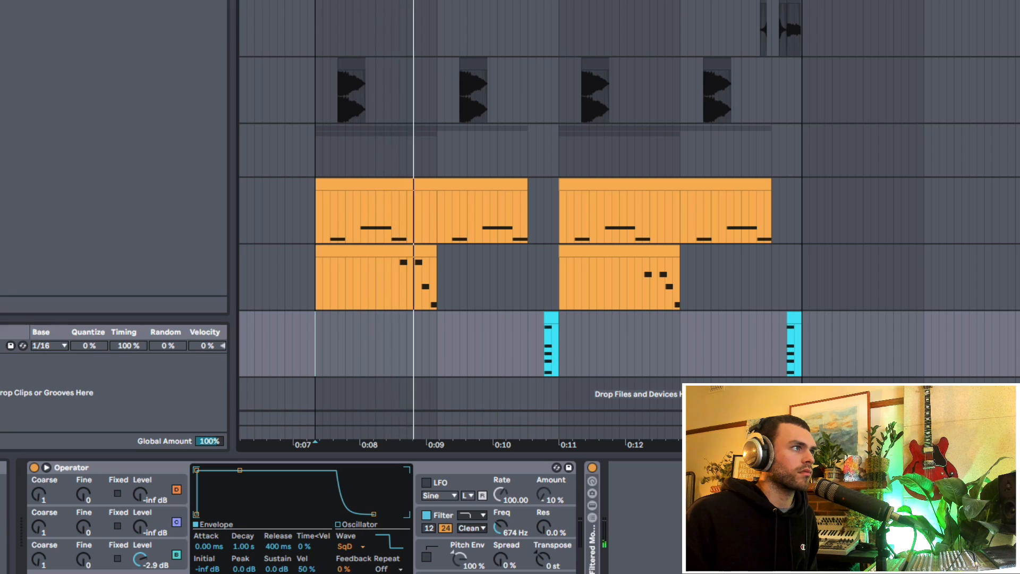
- Examine the chord's offbeat placement by marking 6.4.2 in the first Bass track's gap and 6.4.3 on the Synth track
{"action": "left_click_drag", "start_coordinate": [523, 0], "coordinate": [545, 11]}
{"action": "left_click_drag", "start_coordinate": [545, 231], "coordinate": [546, 242]}
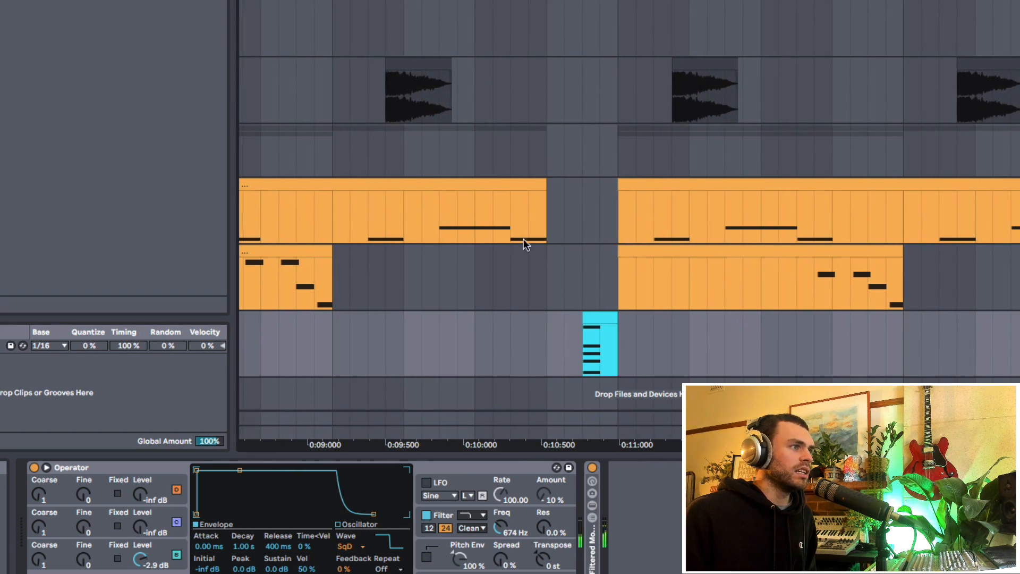
{"action": "scroll", "coordinate": [559, 239], "scroll_direction": "up", "scroll_amount": 5}
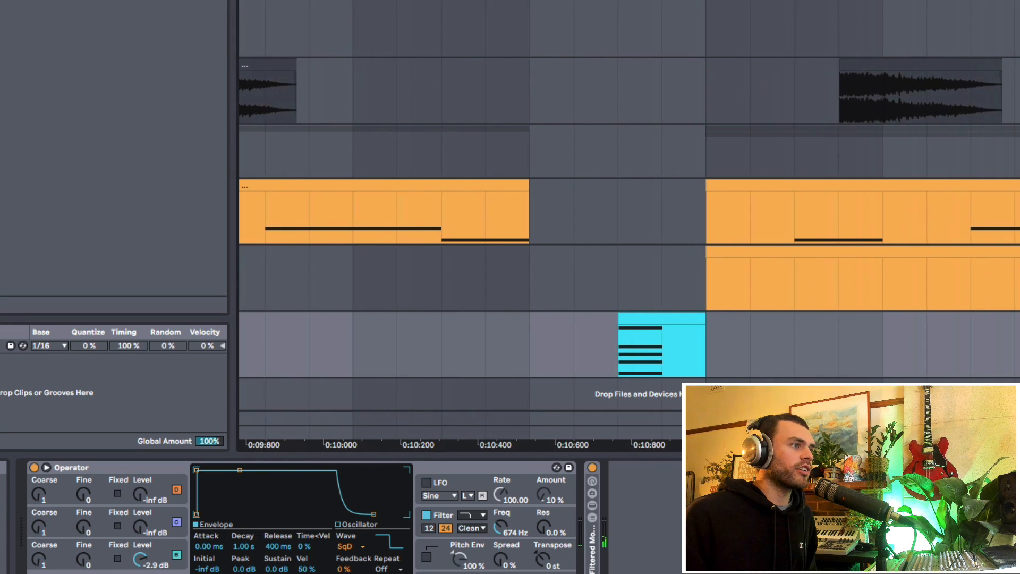
{"action": "left_click", "coordinate": [606, 235]}
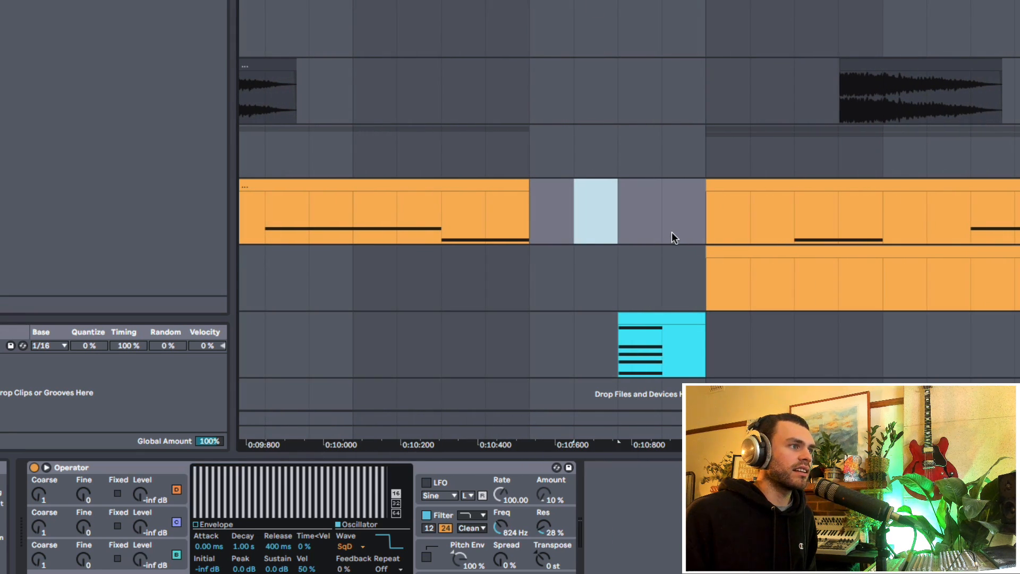
{"action": "left_click", "coordinate": [672, 234]}
{"action": "left_click", "coordinate": [582, 241]}
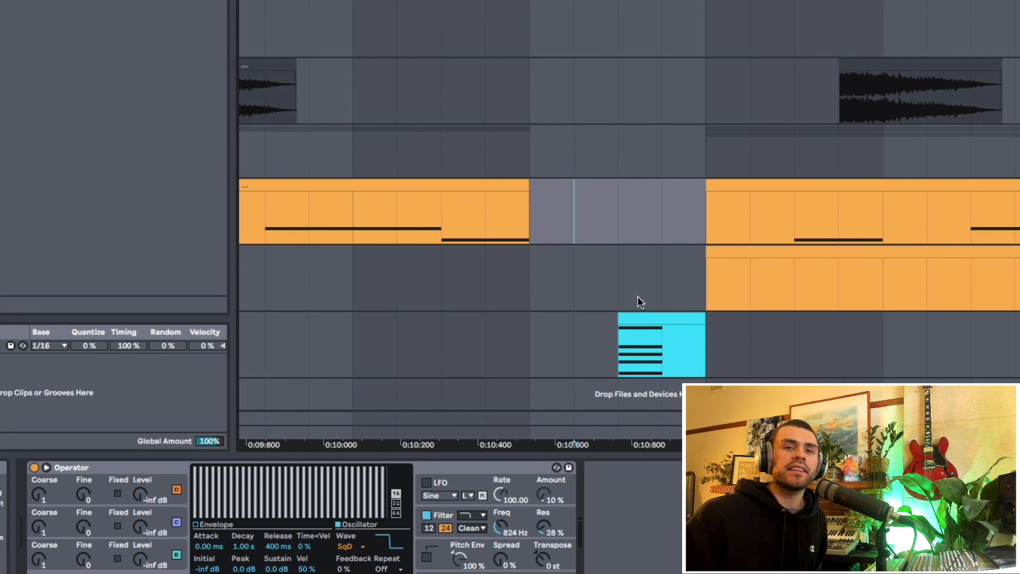
{"action": "left_click", "coordinate": [620, 353]}
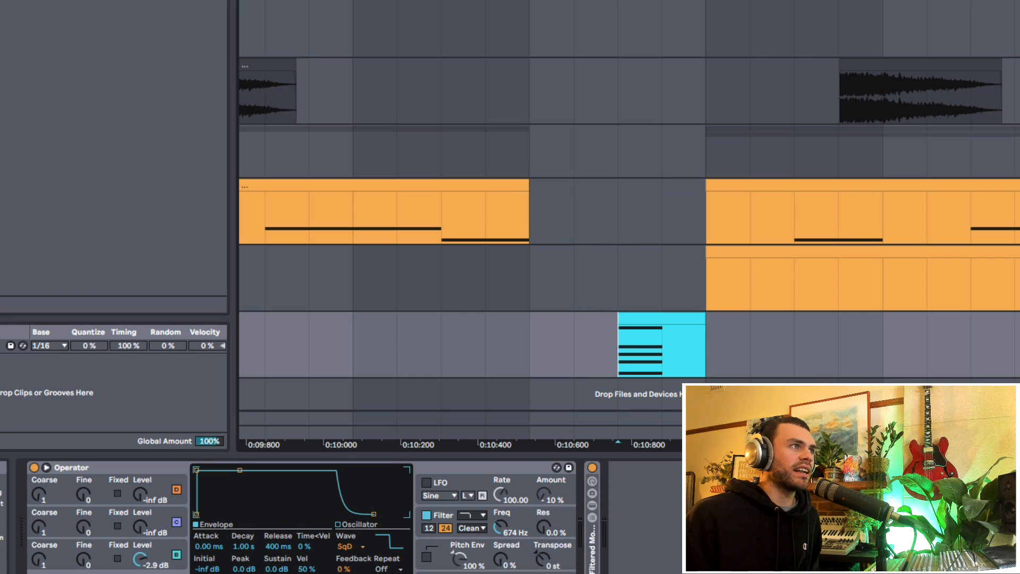
{"action": "left_click_drag", "start_coordinate": [594, 5], "coordinate": [593, 2]}
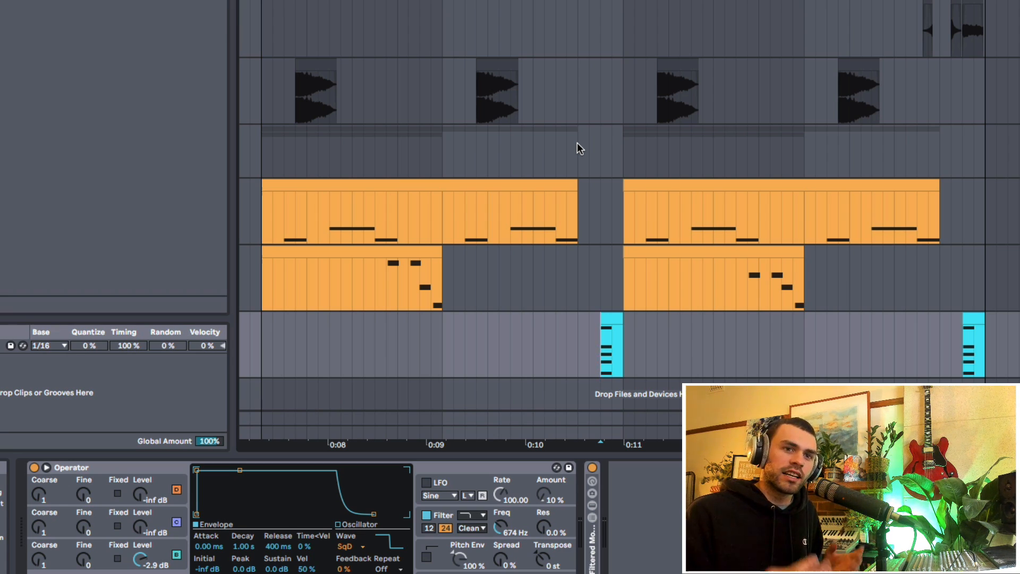
- Examine the call and response by selecting the first Synth chord clip and the first Bass track's phrase from 6.1.1 to 6.4.1
{"action": "key", "text": "plus"}
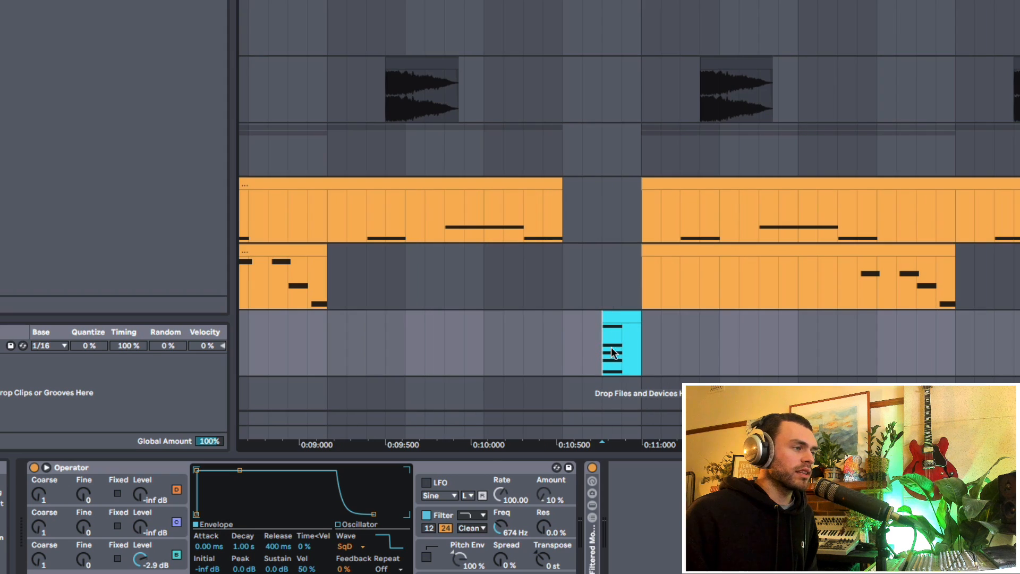
{"action": "left_click", "coordinate": [627, 317]}
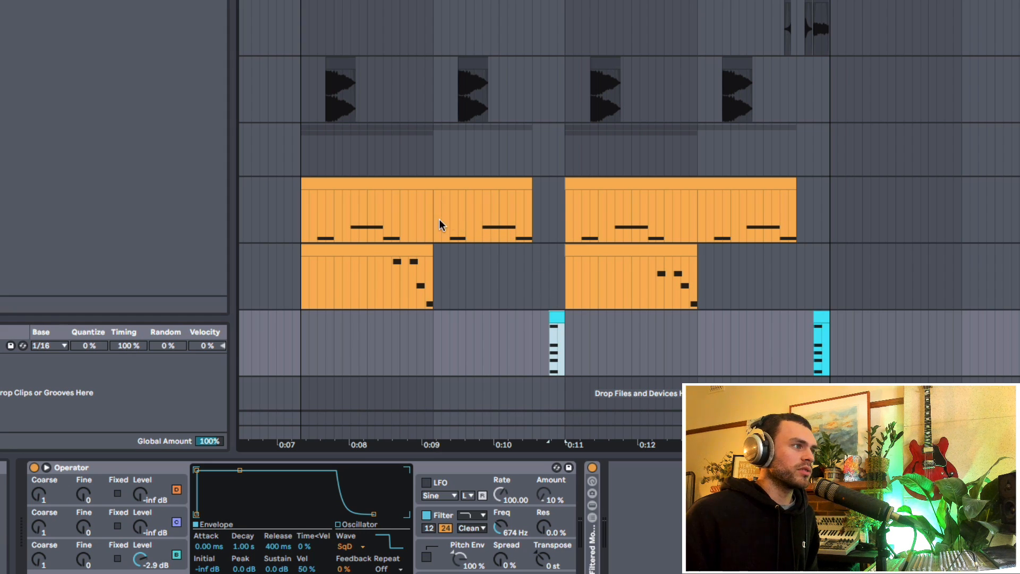
{"action": "left_click_drag", "start_coordinate": [439, 223], "coordinate": [527, 221]}
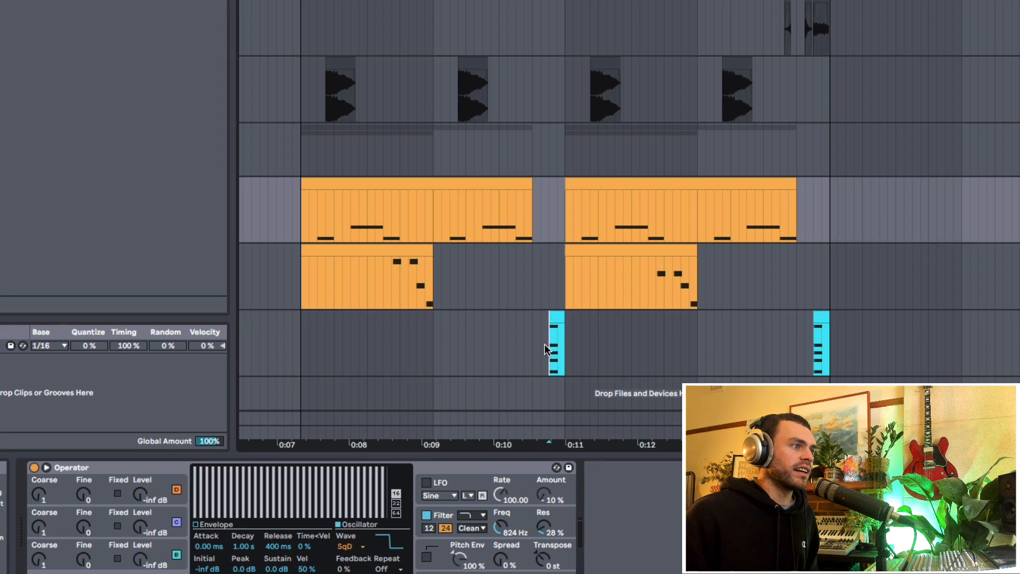
{"action": "left_click", "coordinate": [555, 348]}
{"action": "left_click_drag", "start_coordinate": [533, 222], "coordinate": [435, 215]}
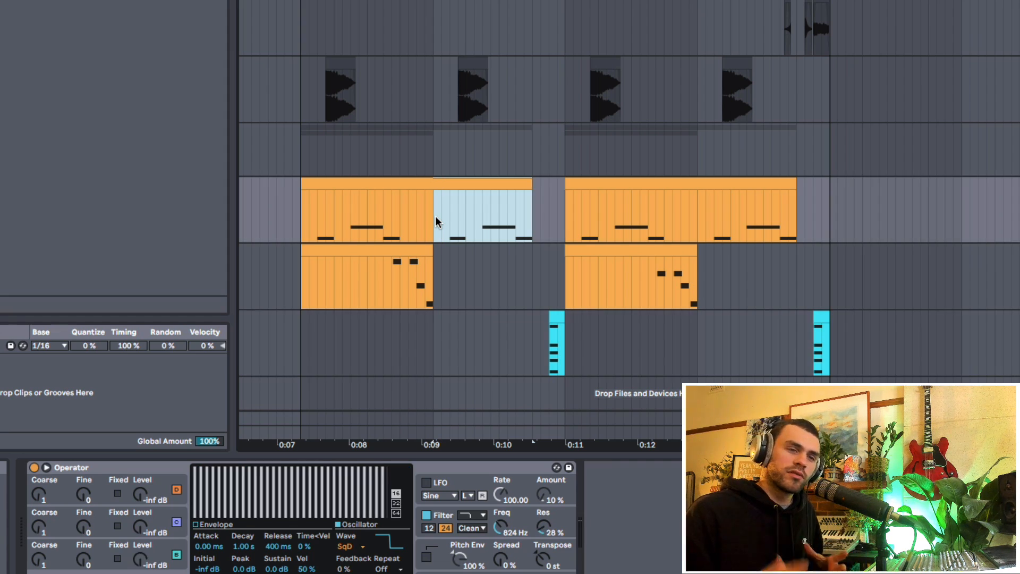
{"action": "left_click", "coordinate": [376, 216]}
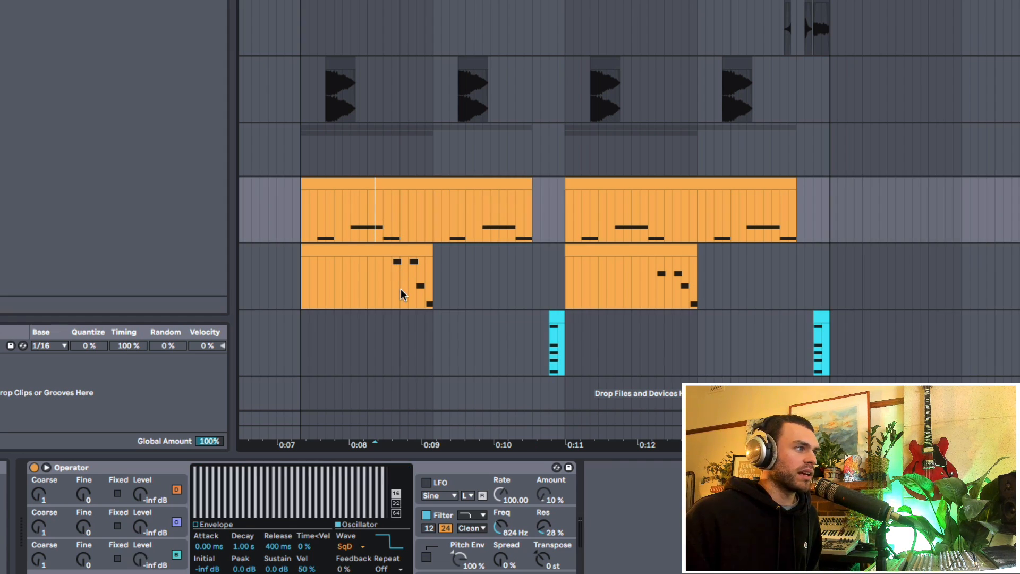
- Examine the second Bass track's answering notes before 6.1.1, then the stretch across both Bass tracks, by selecting them
{"action": "left_click_drag", "start_coordinate": [400, 288], "coordinate": [431, 279]}
{"action": "scroll", "coordinate": [425, 277], "scroll_direction": "up", "scroll_amount": 2}
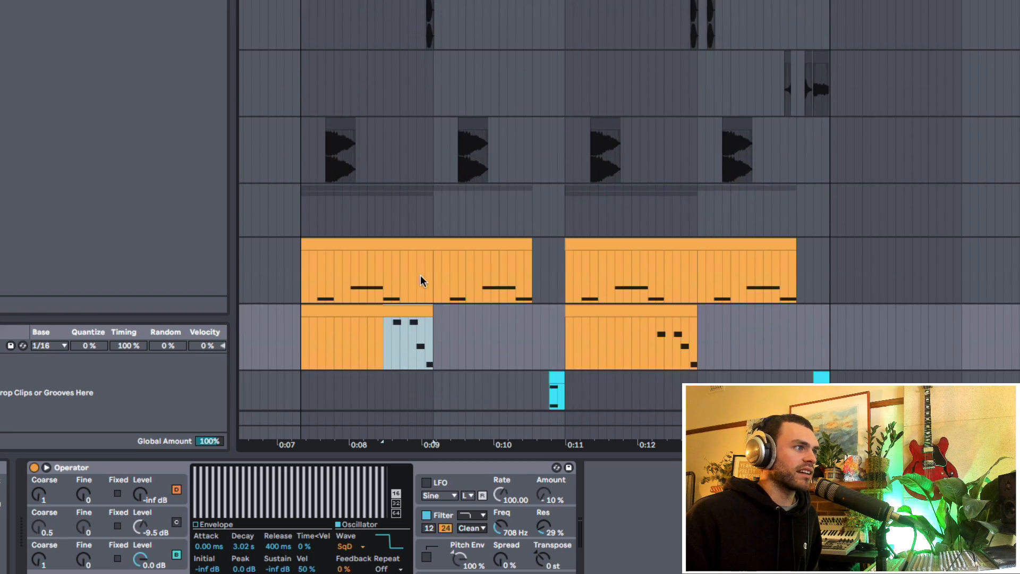
{"action": "scroll", "coordinate": [423, 274], "scroll_direction": "up", "scroll_amount": 5}
{"action": "scroll", "coordinate": [426, 274], "scroll_direction": "down", "scroll_amount": 7}
{"action": "left_click_drag", "start_coordinate": [693, 235], "coordinate": [396, 247]}
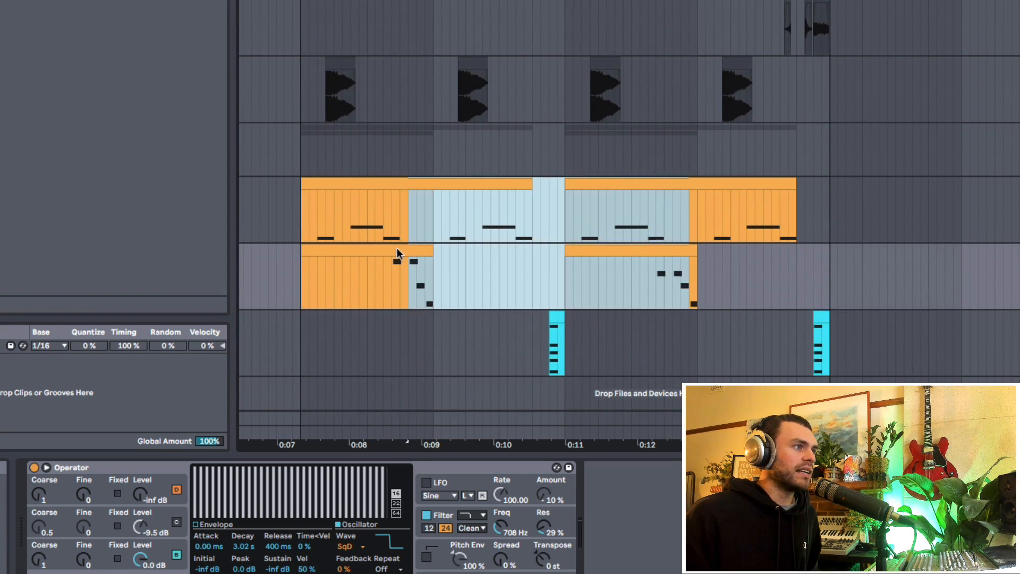
- Examine the closed hi-hat gap from 6.4.1 to 7.1.1 by selecting it, and set the insert marker at 6.4.1 on the first Bass track
{"action": "scroll", "coordinate": [425, 239], "scroll_direction": "up", "scroll_amount": 6}
{"action": "left_click", "coordinate": [539, 149]}
{"action": "left_click_drag", "start_coordinate": [540, 145], "coordinate": [564, 187]}
{"action": "scroll", "coordinate": [527, 198], "scroll_direction": "down", "scroll_amount": 1}
{"action": "scroll", "coordinate": [529, 202], "scroll_direction": "down", "scroll_amount": 12}
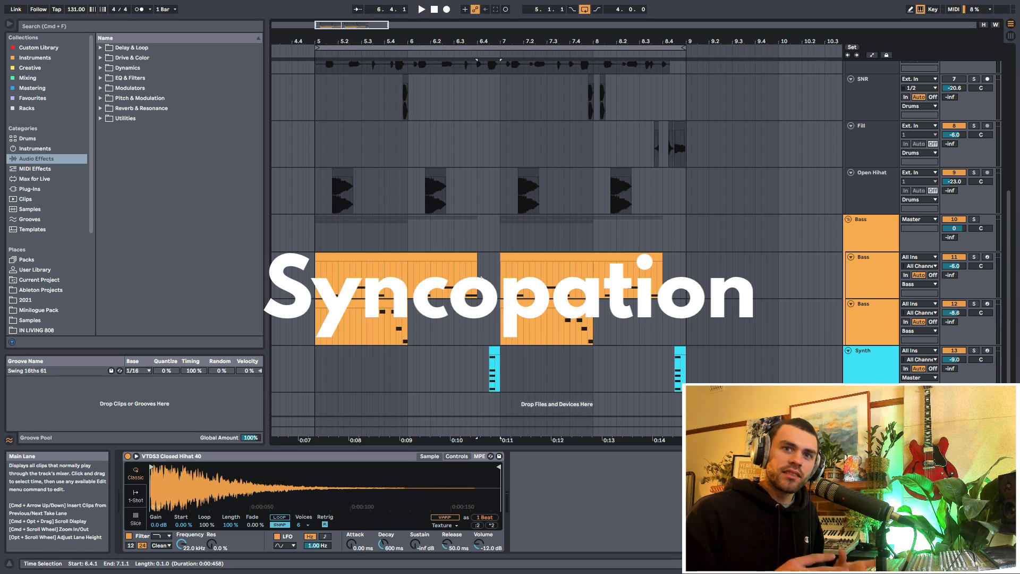
{"action": "left_click", "coordinate": [477, 296]}
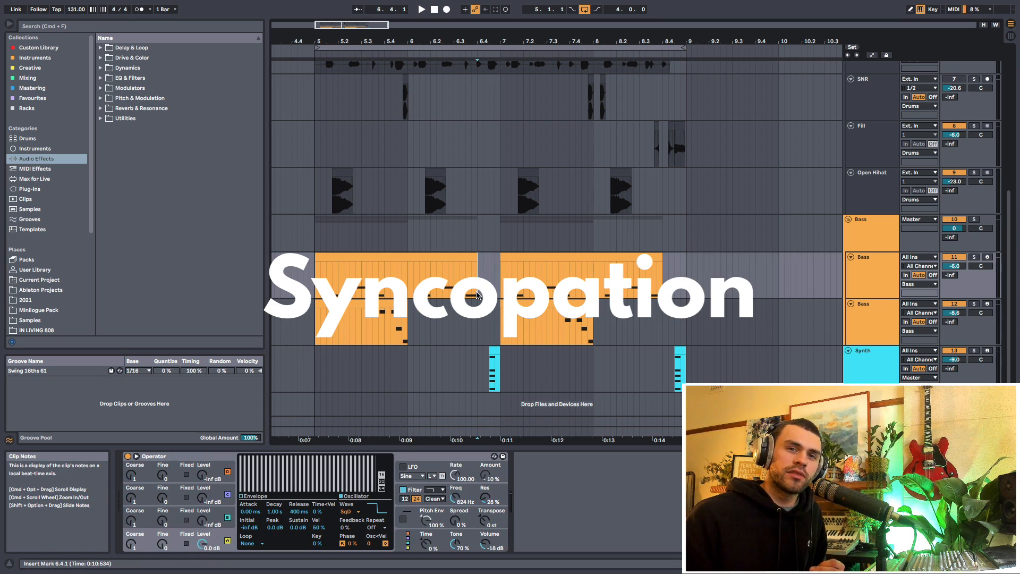